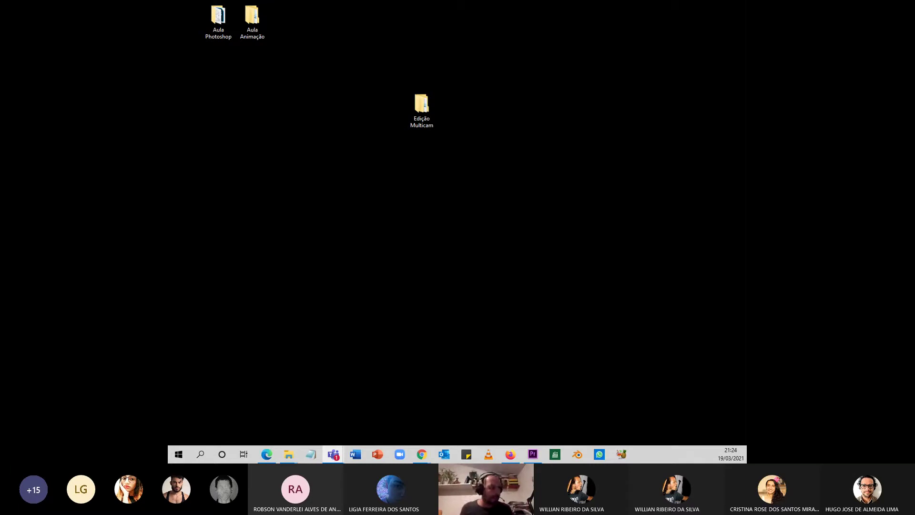
Step: Open the Bicicletas footage folder inside Elementos in the desktop's Edição Multicam folder
left_click(418, 101)
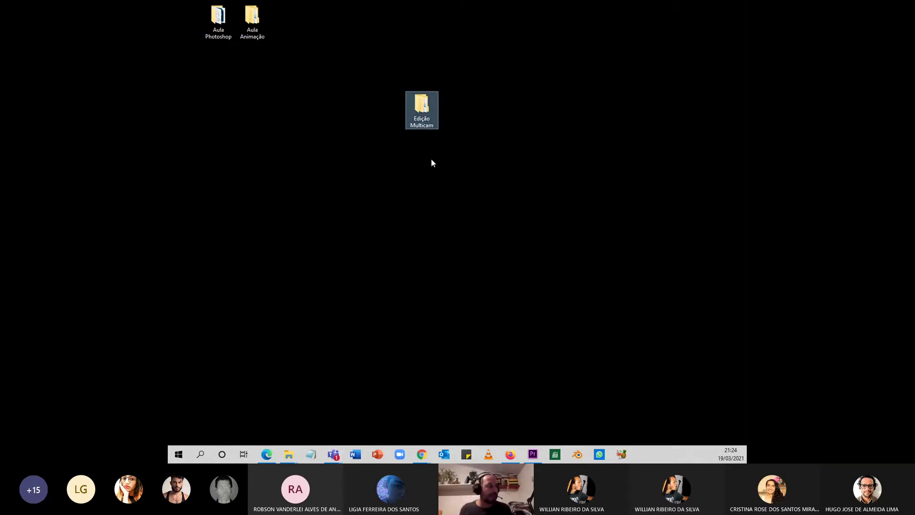
double_click(427, 109)
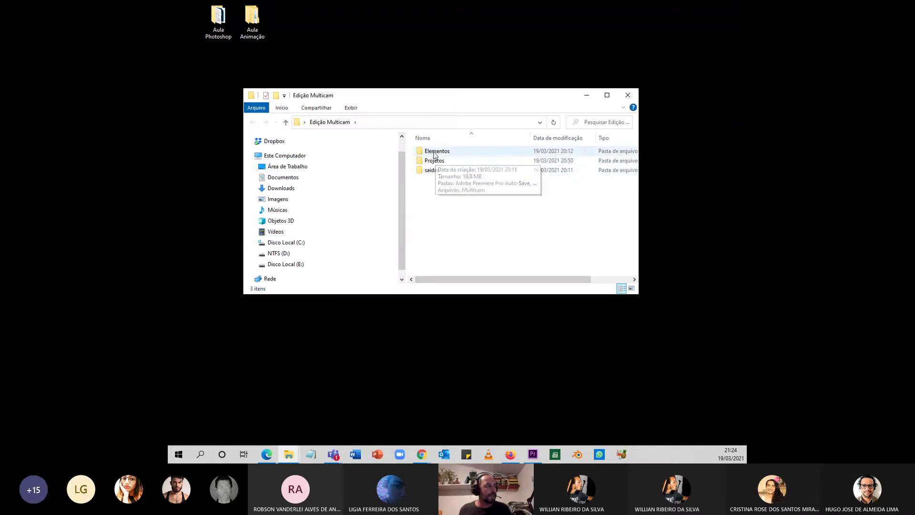
double_click(433, 152)
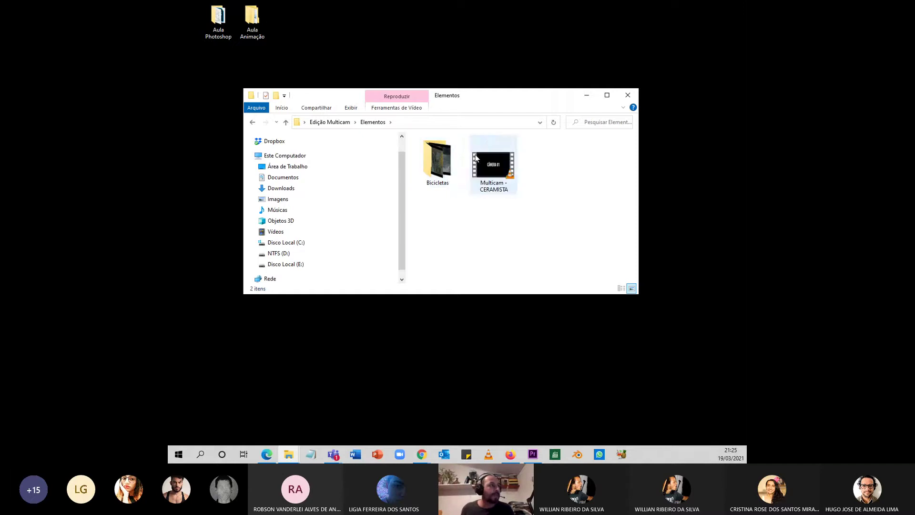
double_click(453, 159)
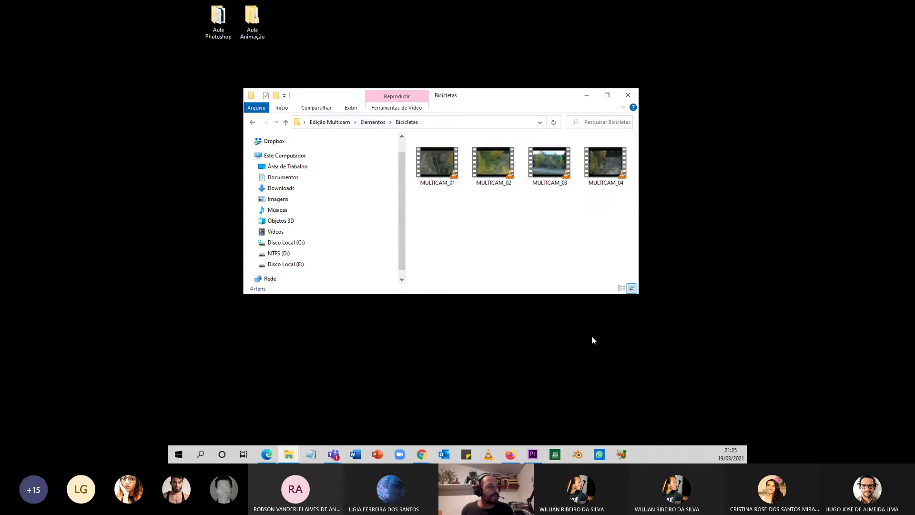
Step: Switch to Premiere Pro and close the open Multicam project without saving its changes
left_click(534, 454)
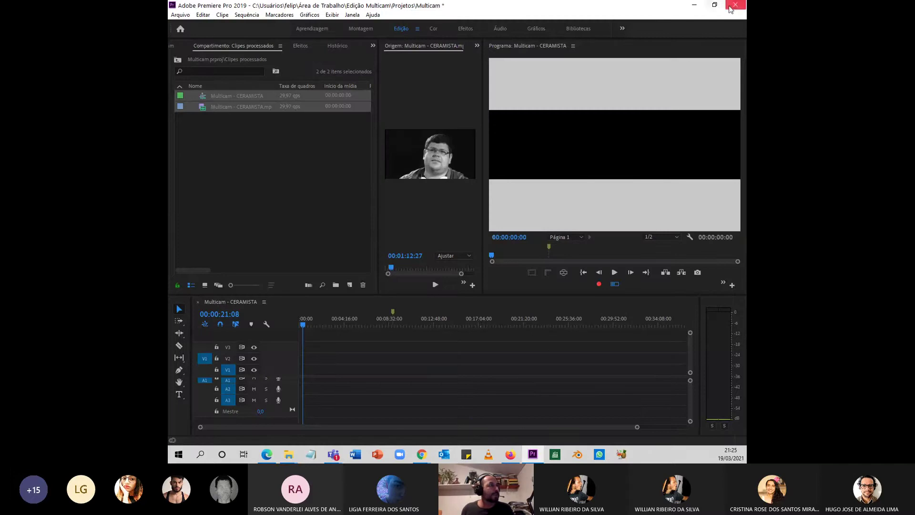
left_click(180, 15)
left_click(200, 329)
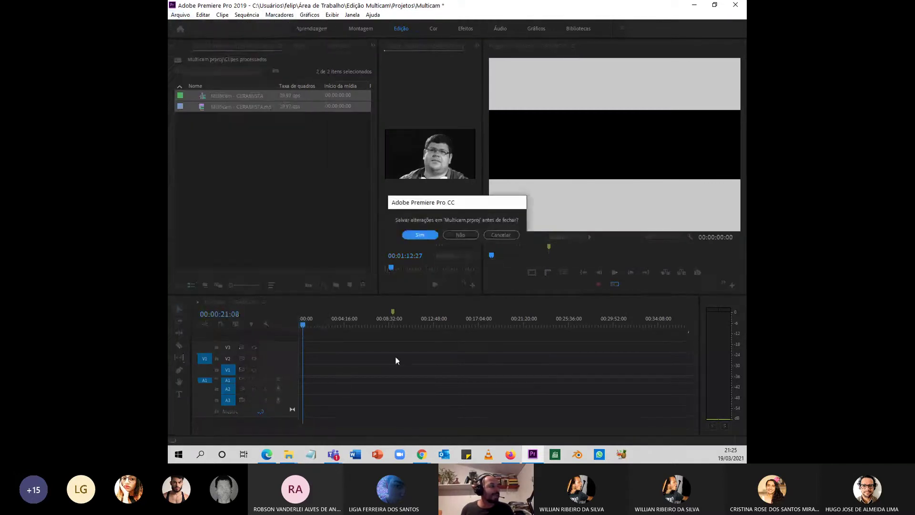
left_click(459, 234)
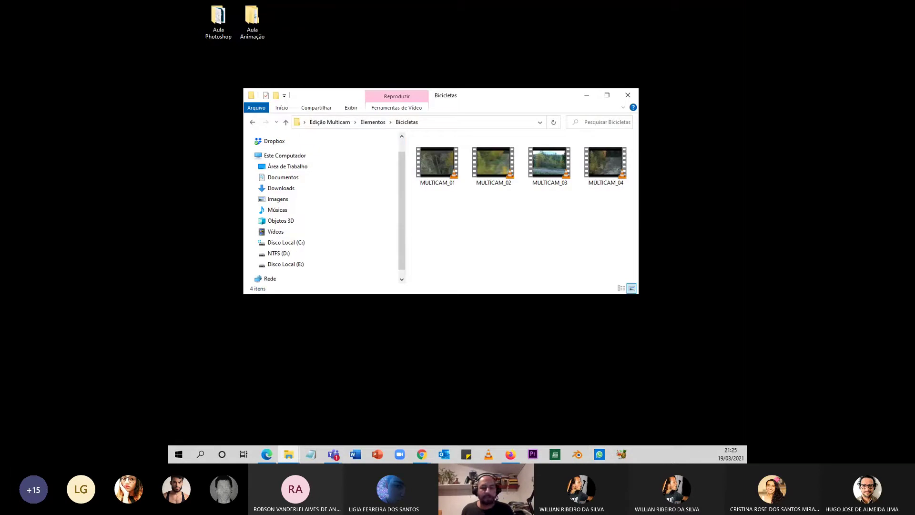
Step: Start Premiere Pro again and begin a new project named "Multicam 01"
left_click(533, 454)
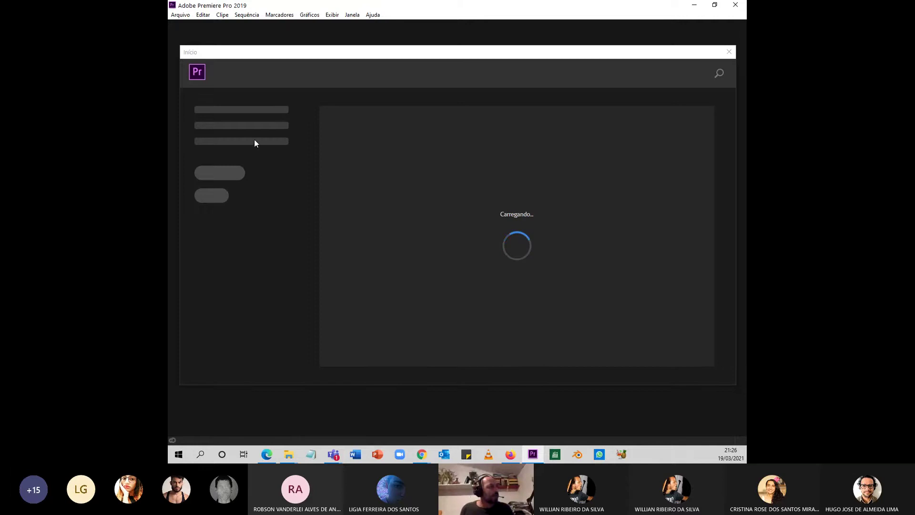
left_click(213, 159)
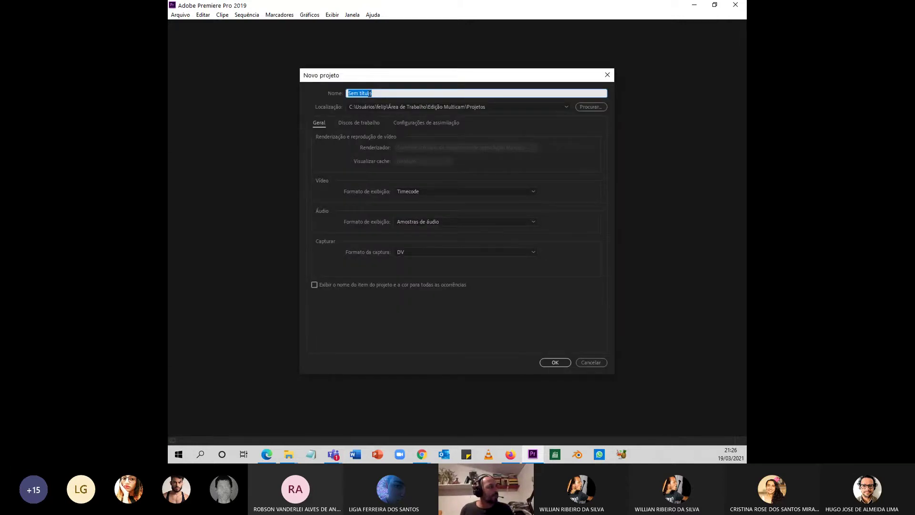
type("M")
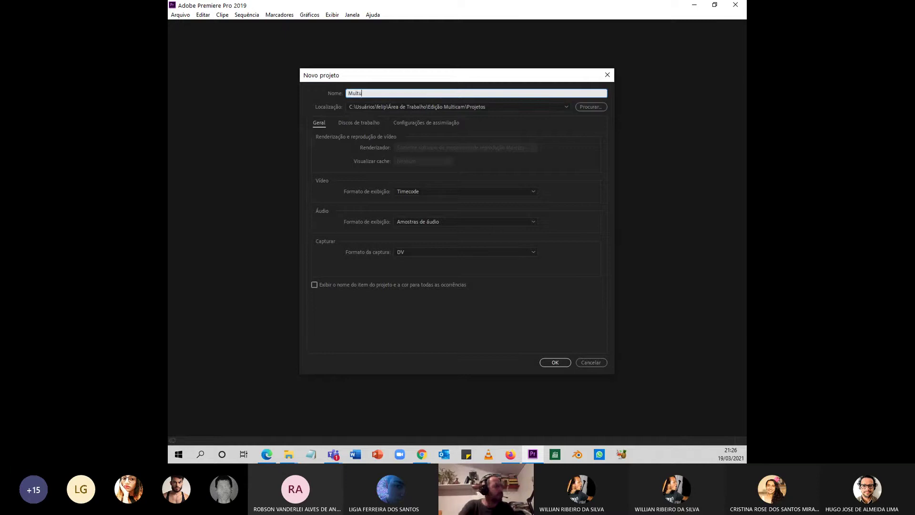
type("ultu")
key("BackSpace")
type("icam ")
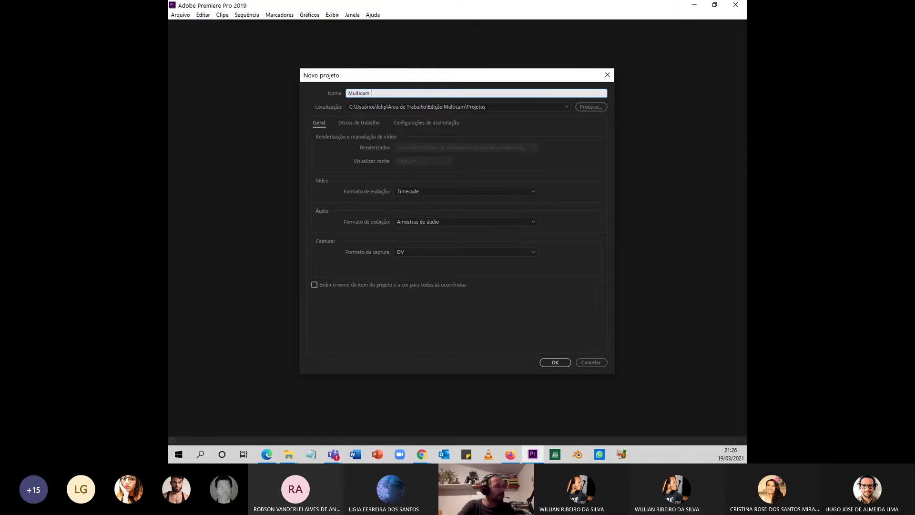
type("01")
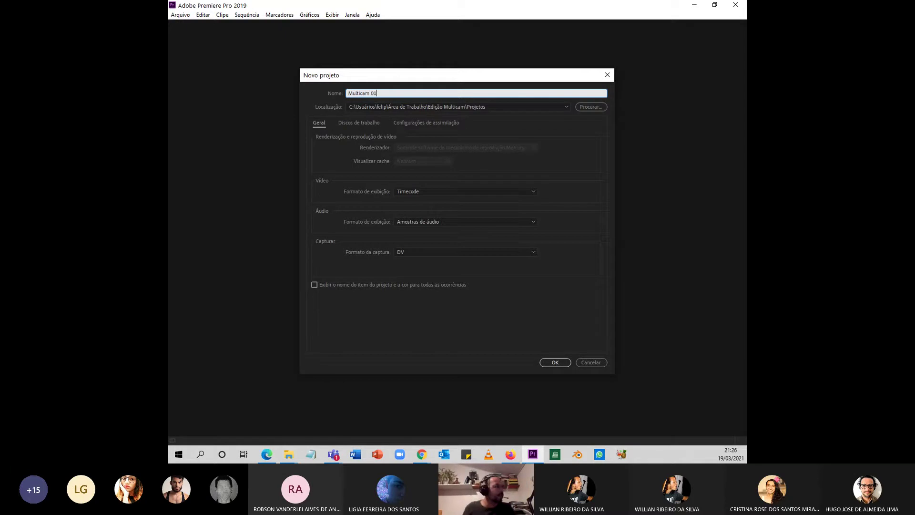
Step: Browse the desktop's Edição Multicam folder for a project location, looking into its Elementos and Bicicletas subfolders
left_click(596, 109)
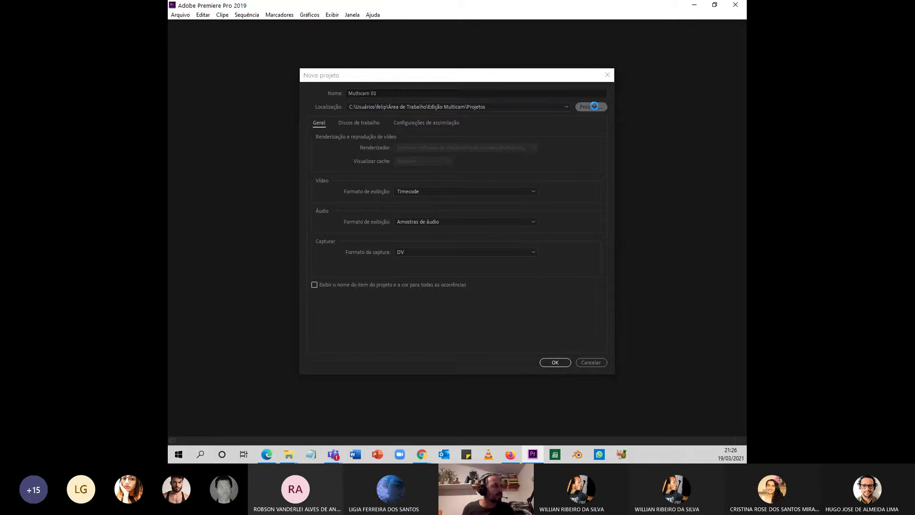
left_click(343, 182)
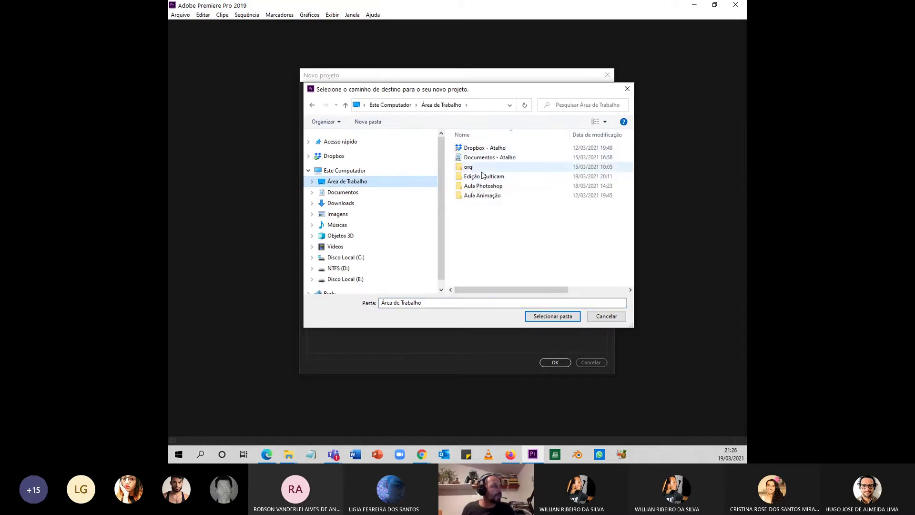
double_click(473, 176)
double_click(472, 148)
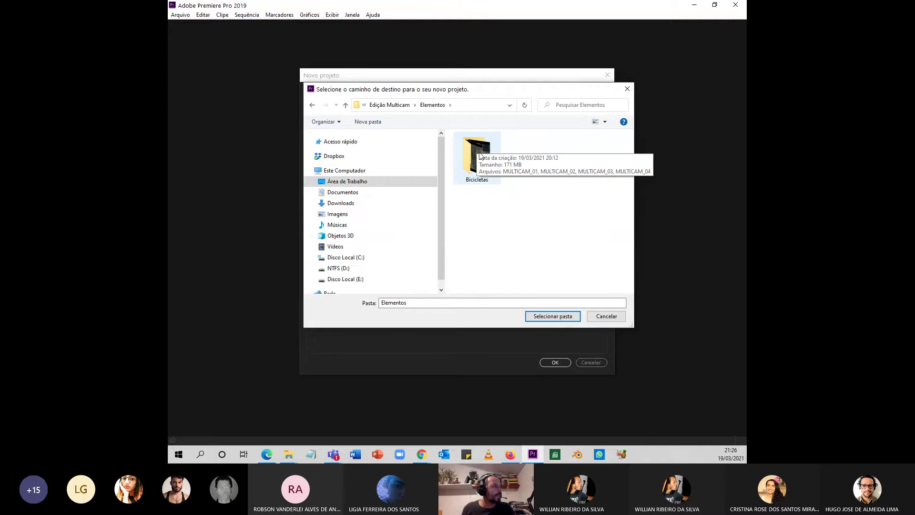
left_click(388, 183)
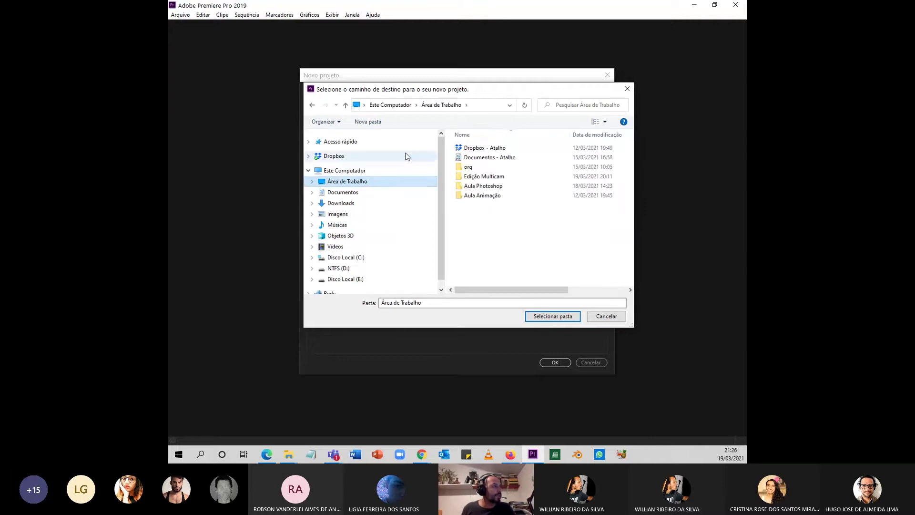
double_click(367, 182)
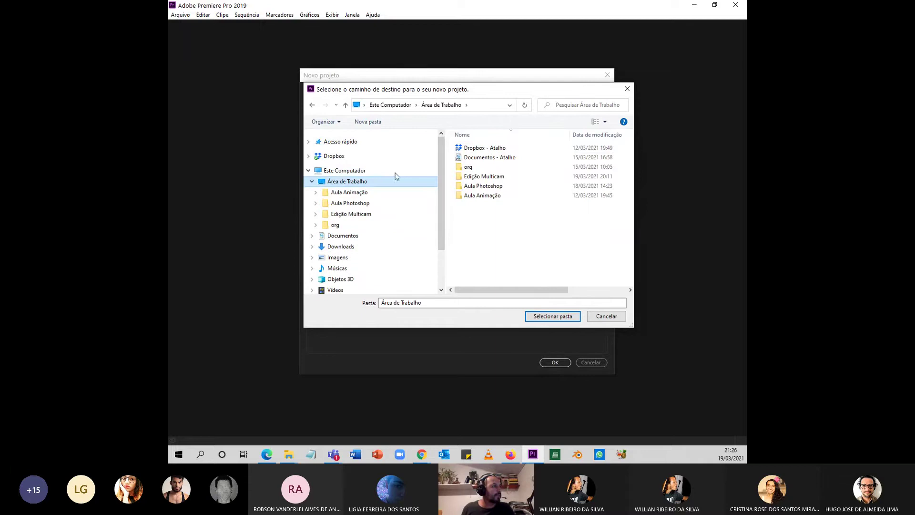
left_click(351, 203)
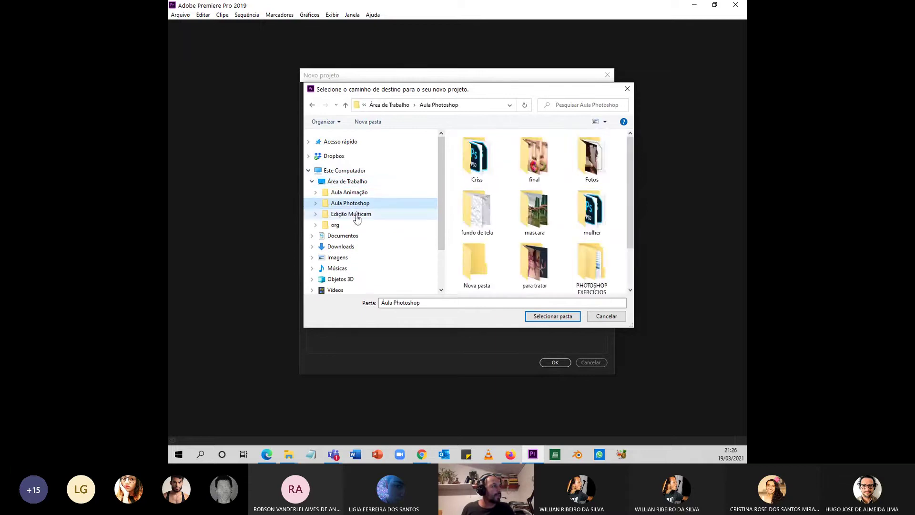
left_click(357, 215)
double_click(474, 145)
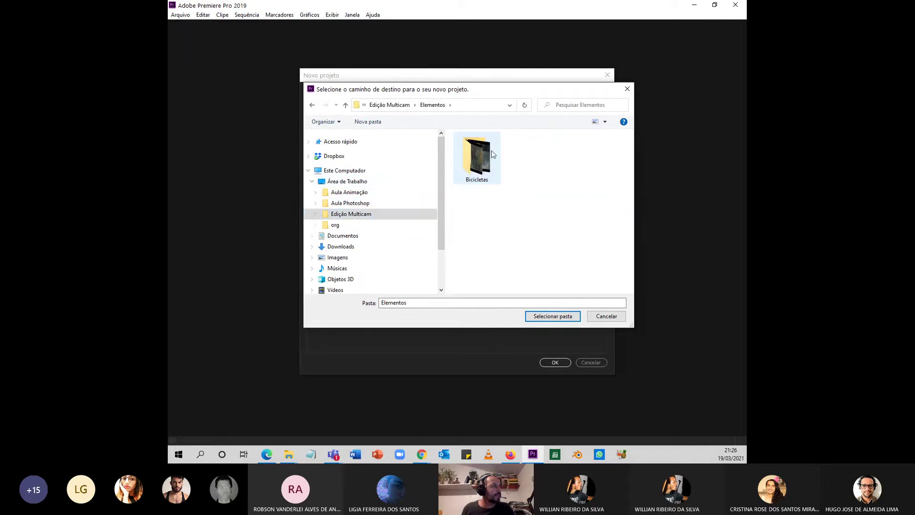
left_click(491, 152)
left_click_drag(498, 96, 473, 91)
double_click(456, 159)
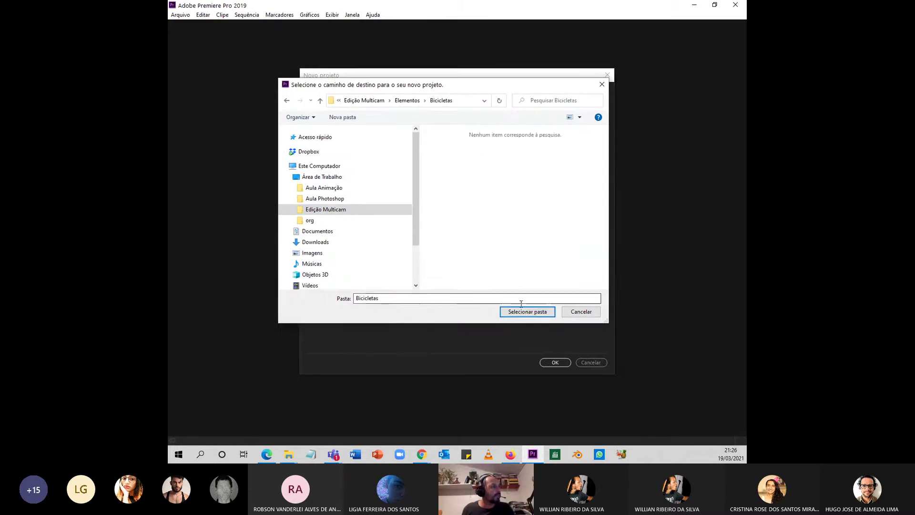
left_click(406, 100)
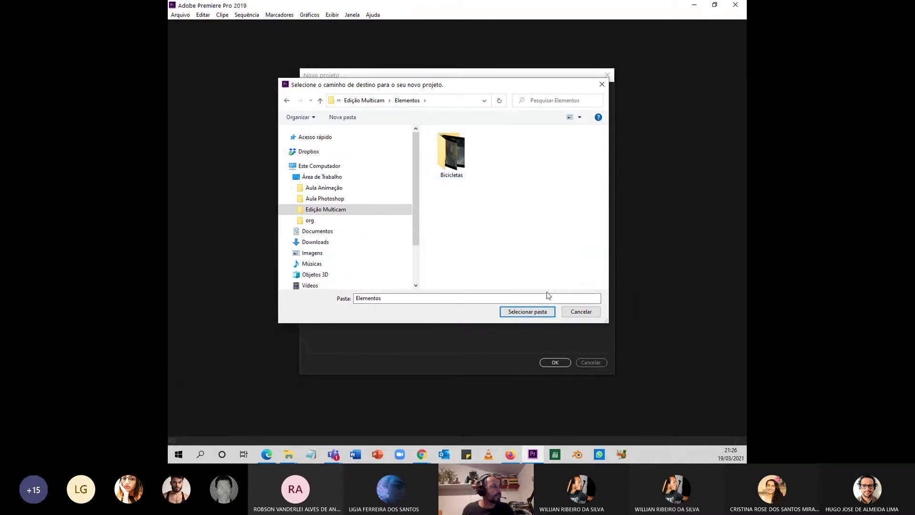
Step: Set the project location to the Projetos folder inside Edição Multicam and create the project
left_click(370, 101)
left_click(448, 151)
left_click(527, 311)
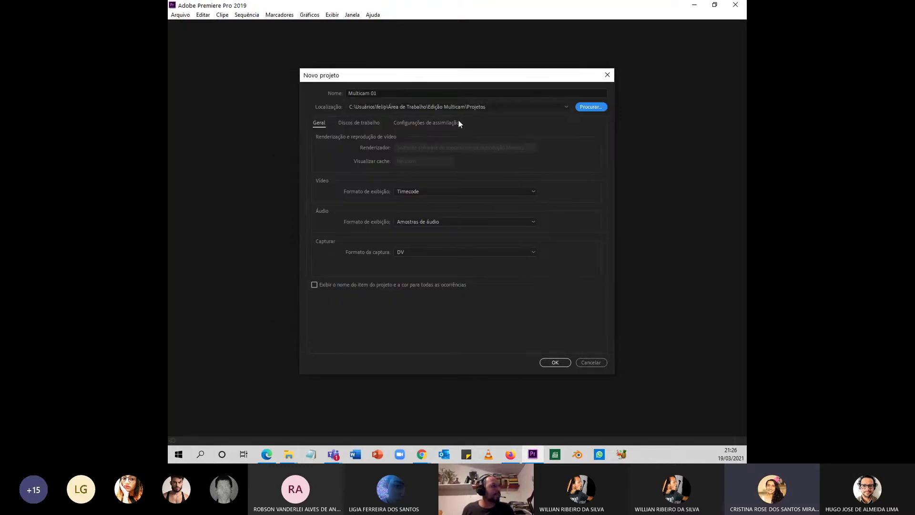
left_click(555, 362)
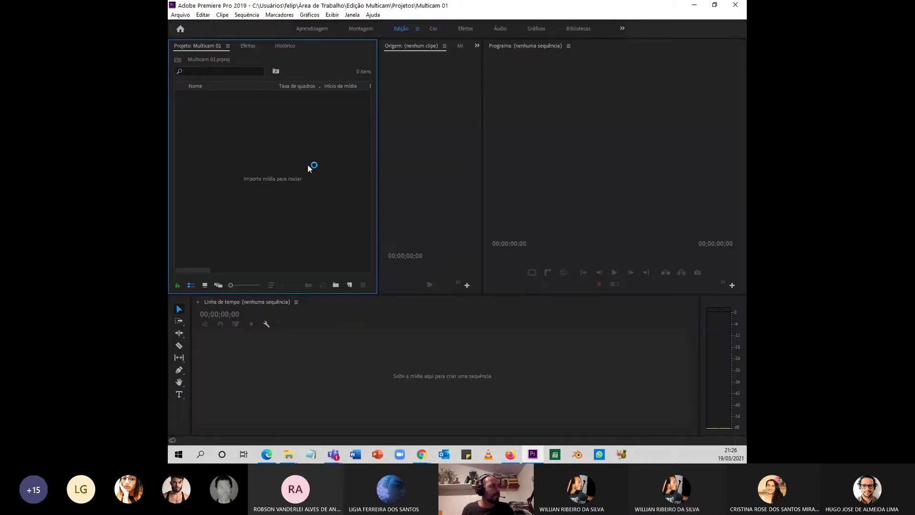
Step: Import the whole Bicicletas folder from Elementos, expand its bin and widen the source monitor
double_click(336, 154)
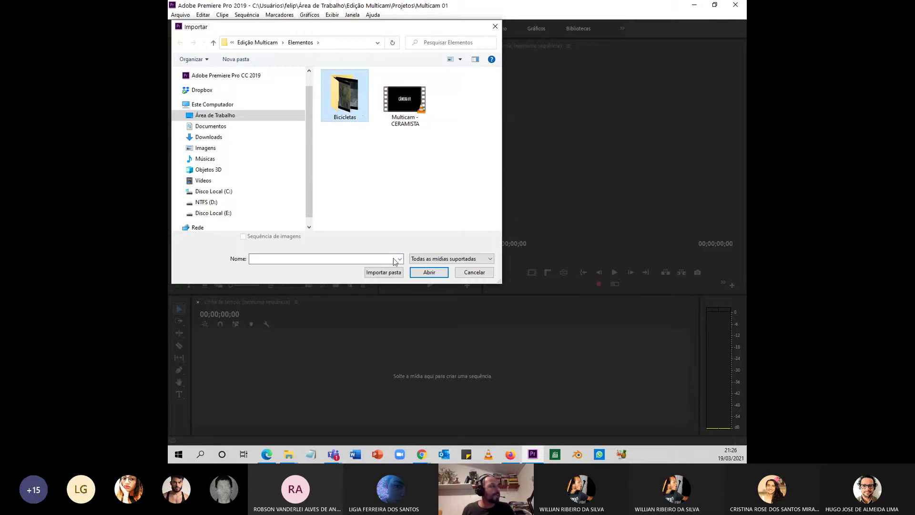
left_click(384, 274)
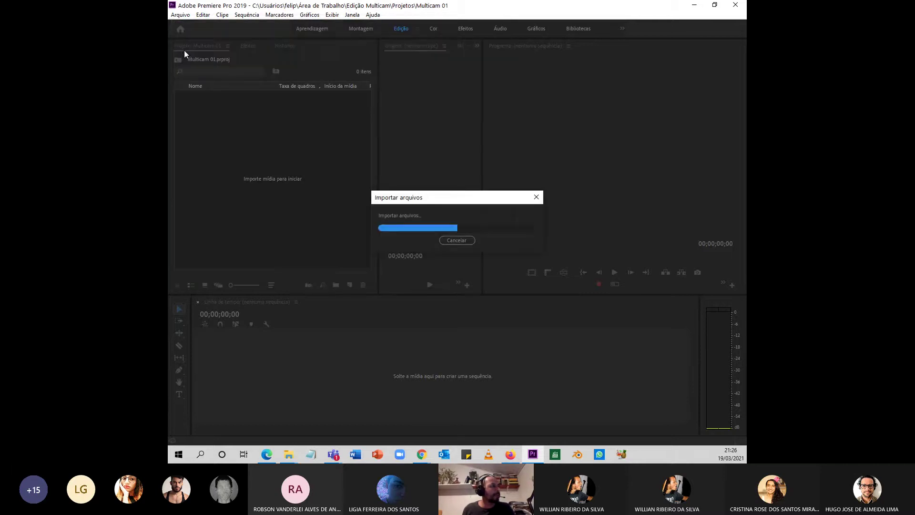
left_click(192, 95)
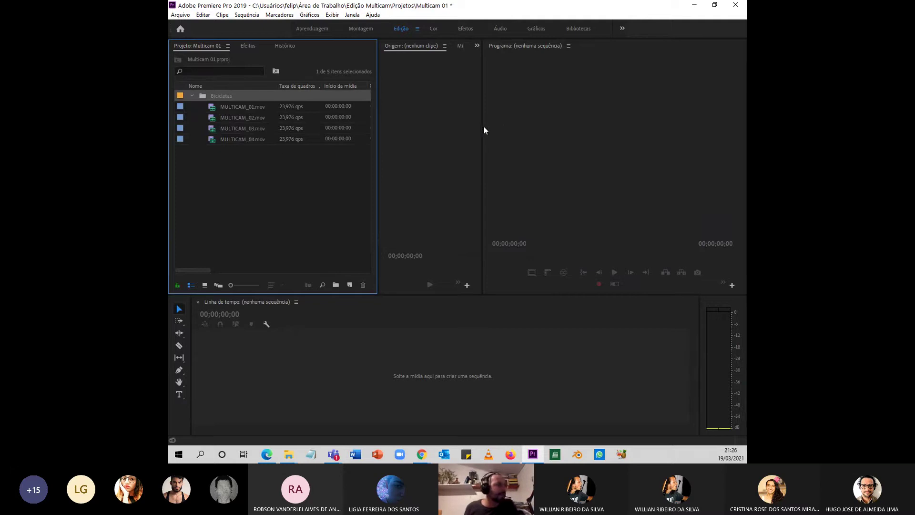
left_click_drag(483, 125, 515, 124)
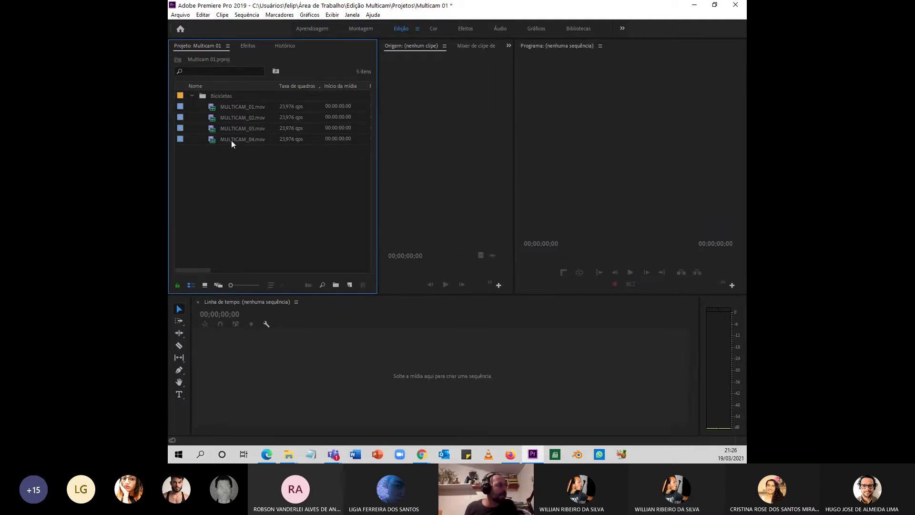
Step: Create a sequence from MULTICAM_04.mov and undo the placement of the clip in its timeline
left_click_drag(231, 139, 263, 276)
left_click_drag(289, 351, 289, 352)
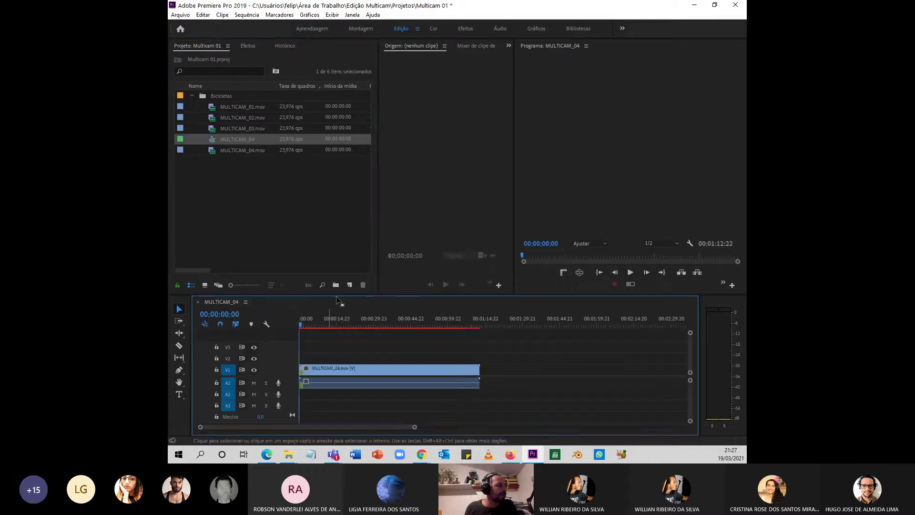
key("ctrl+z")
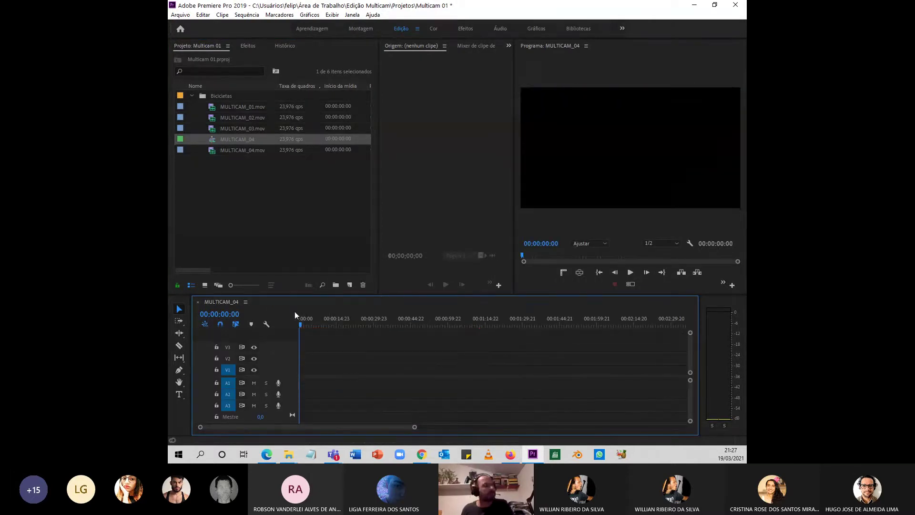
Step: Move the MULTICAM_04 sequence out of the Bicicletas bin to the project's root level
left_click(231, 142)
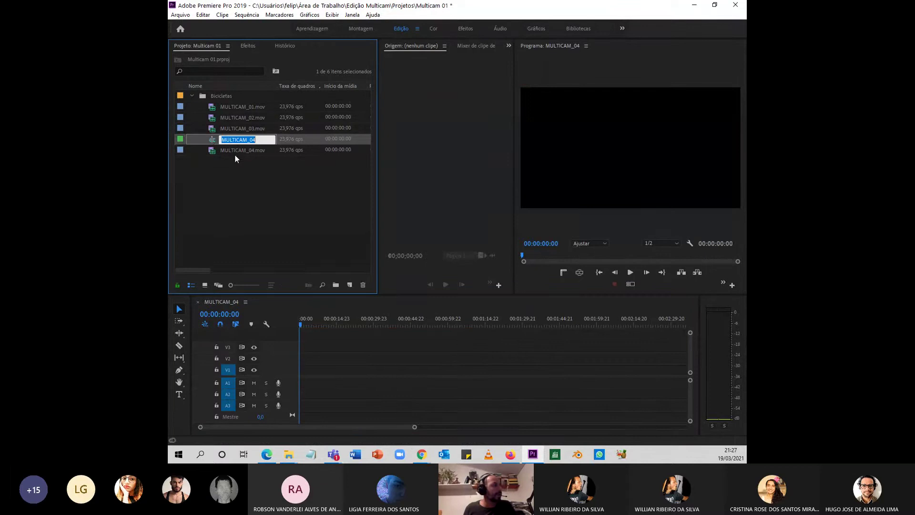
left_click(236, 158)
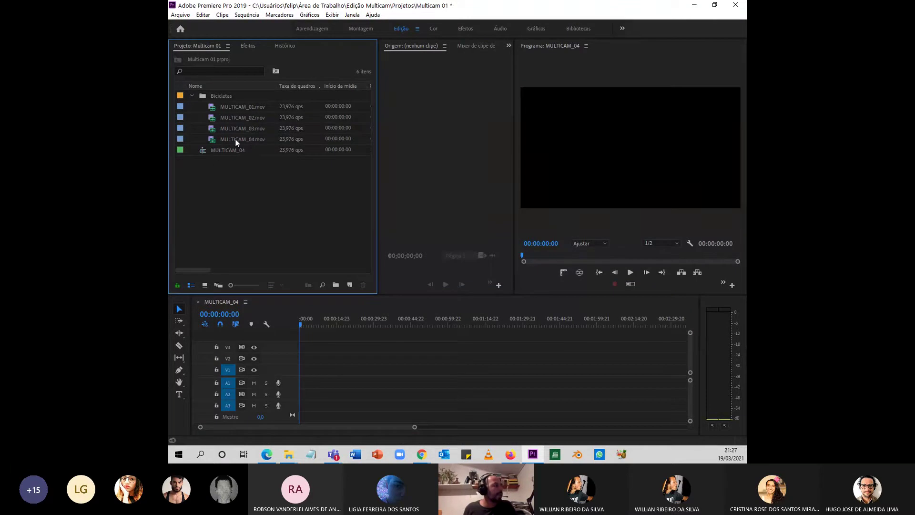
Step: Load MULTICAM_01.mov in the source monitor and play its first second
left_click(244, 109)
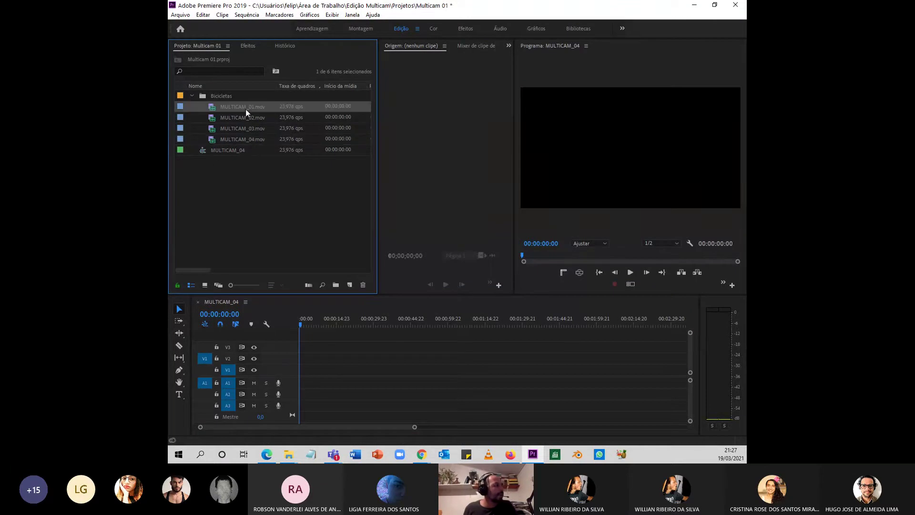
double_click(215, 112)
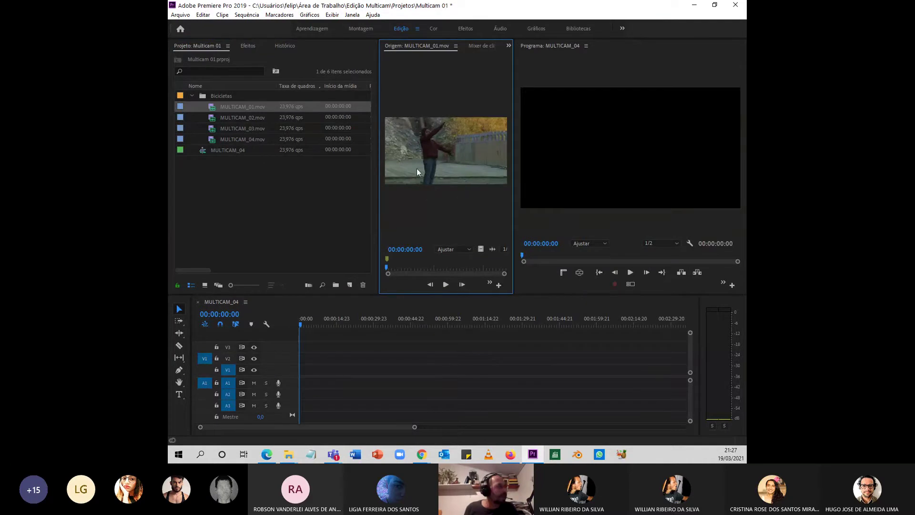
key("space")
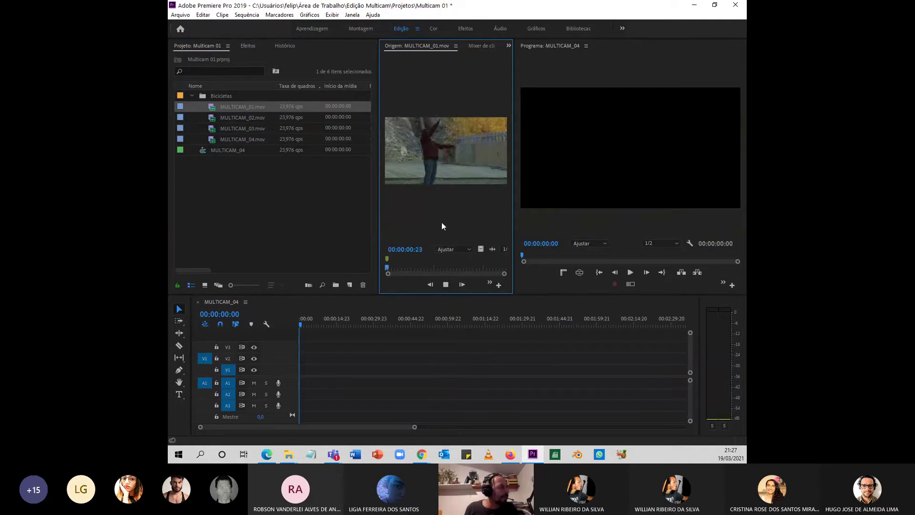
key("space")
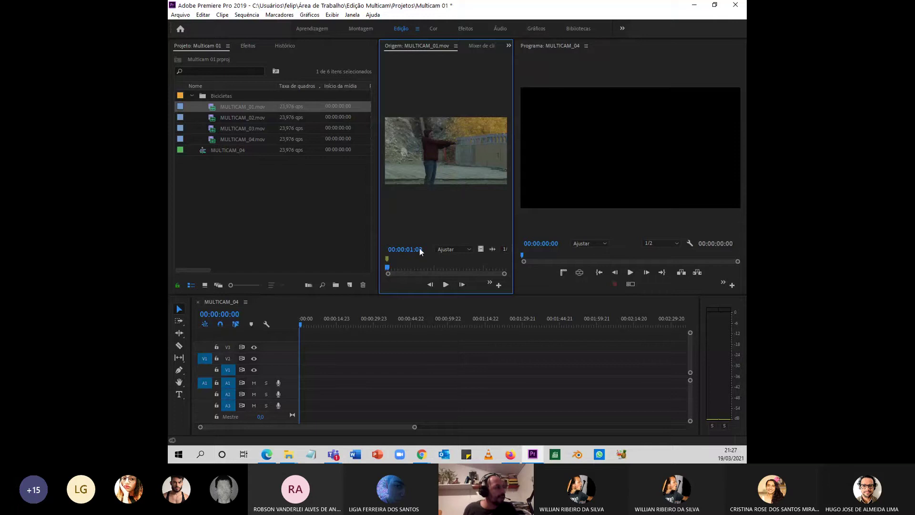
Step: Preview the opening arm clap in MULTICAM_01.mov and MULTICAM_02.mov in the source monitor
key("Right")
key("Right")
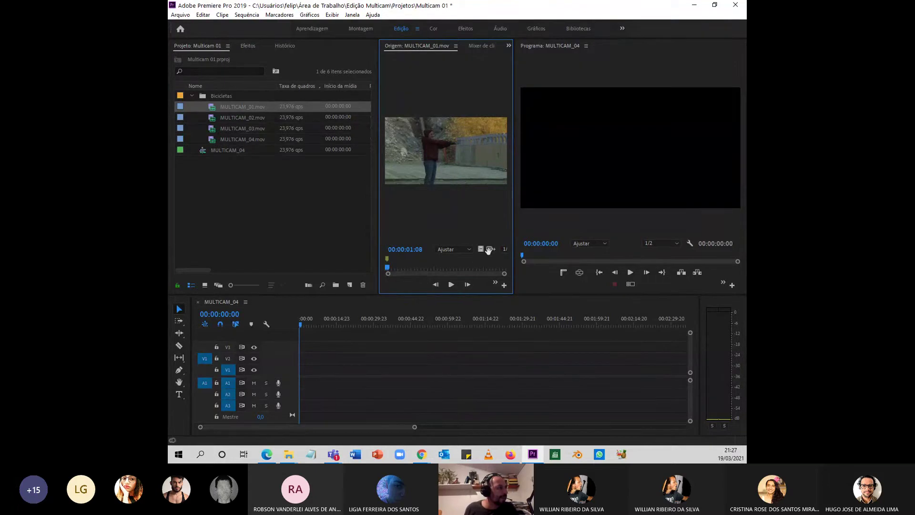
left_click(252, 116)
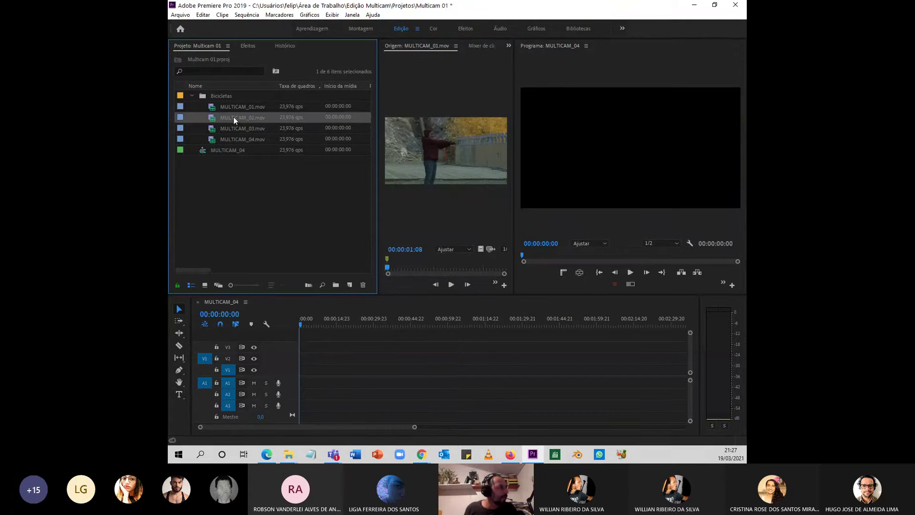
left_click(233, 117)
double_click(212, 118)
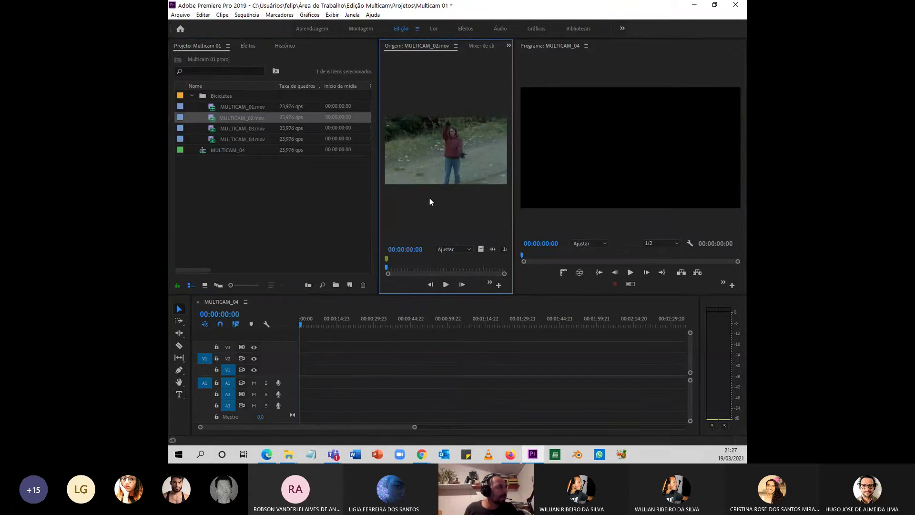
key("space")
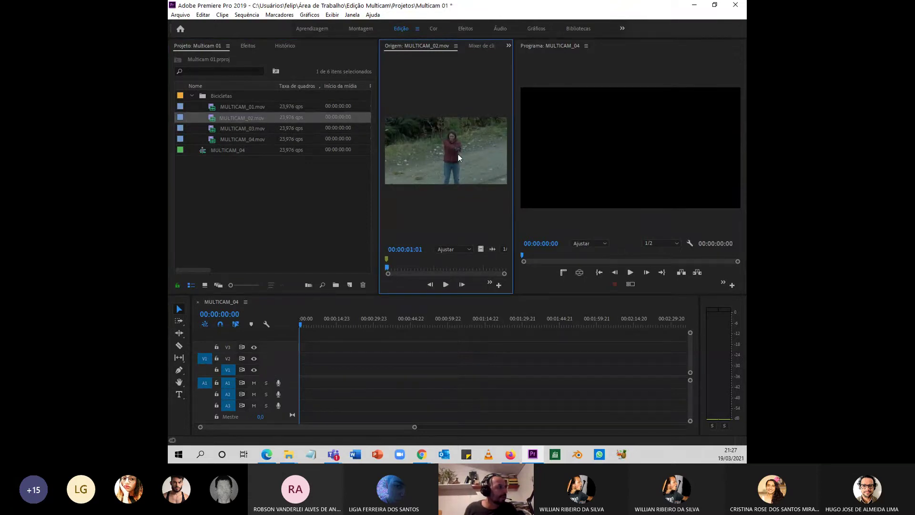
Step: Load MULTICAM_03.mov and MULTICAM_04.mov in the source monitor and check the opening arm clap in each
double_click(220, 129)
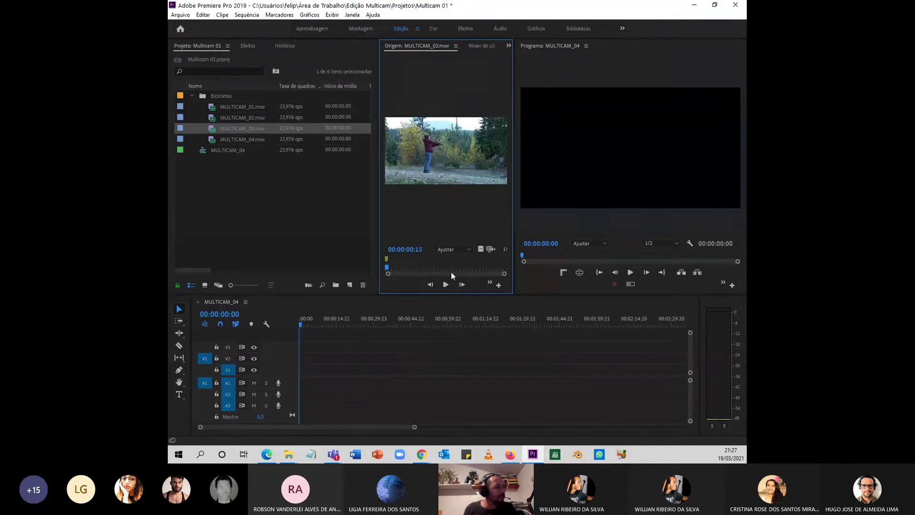
key("m")
left_click(546, 91)
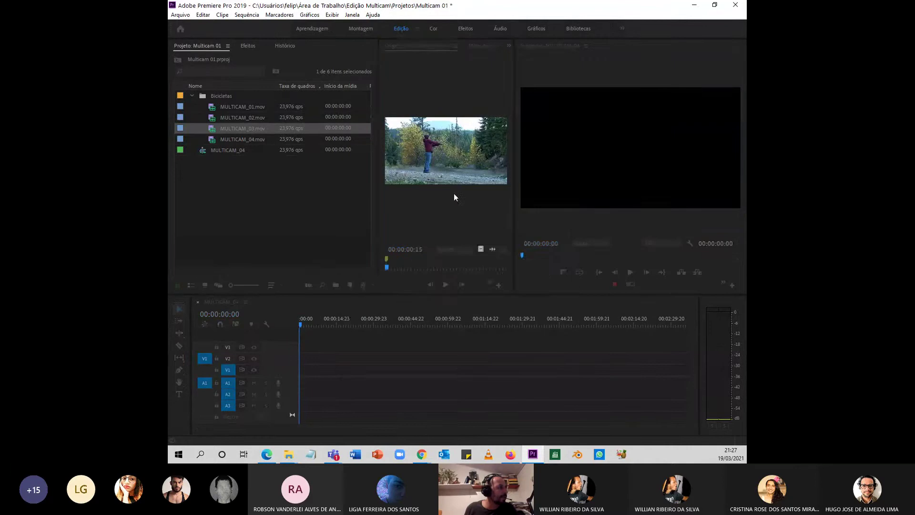
double_click(222, 139)
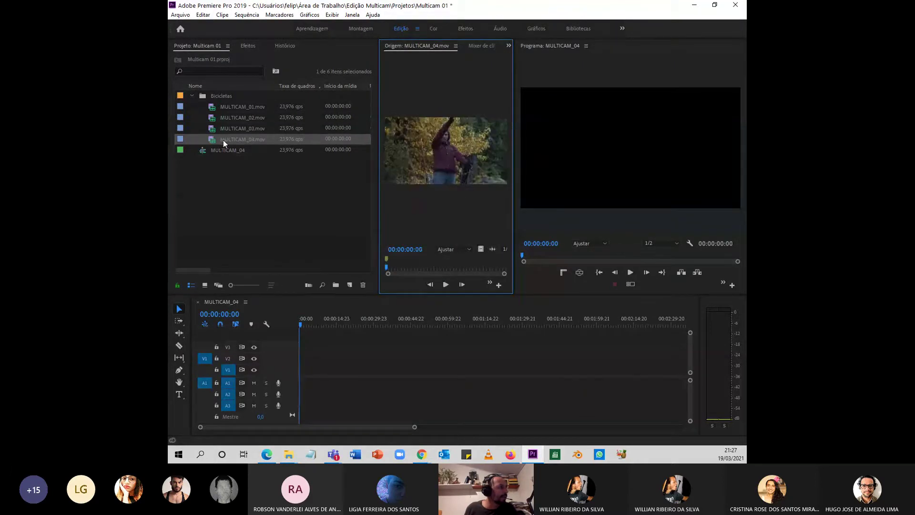
key("space")
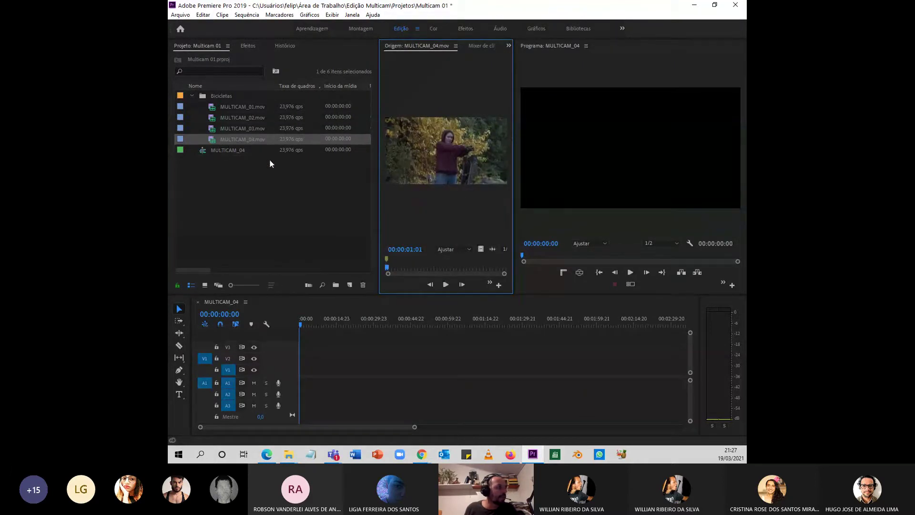
left_click(255, 157)
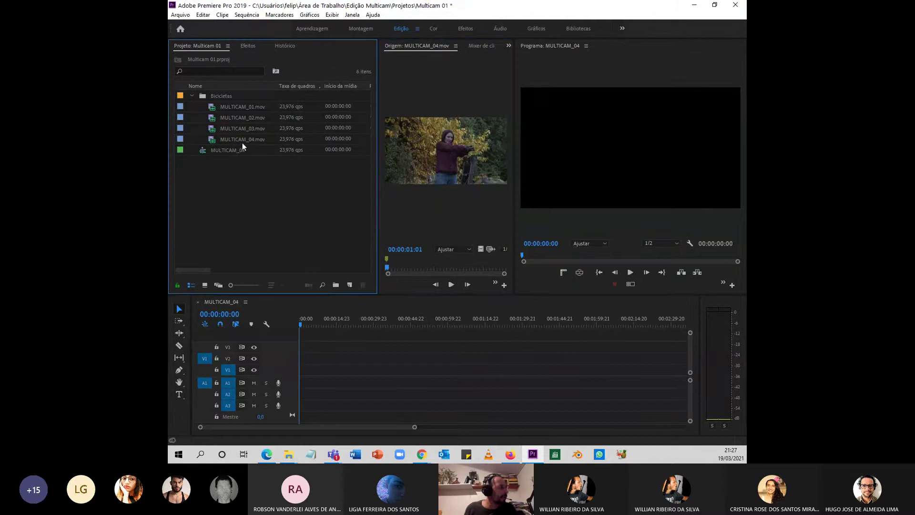
Step: Create a multi-camera source sequence from the four MULTICAM clips, synchronized by the clip marker Marcador 1 não nomeado
left_click(239, 139)
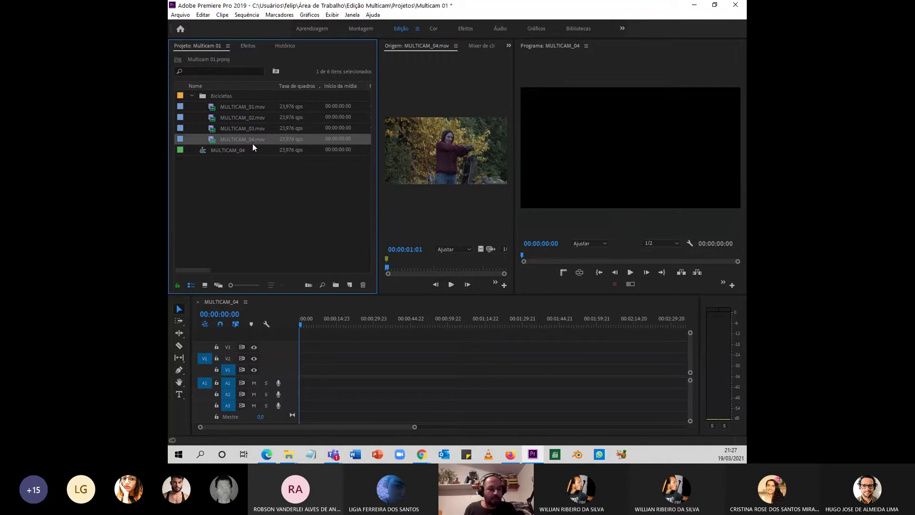
left_click(258, 116, "shift")
left_click(253, 109, "shift")
right_click(252, 108)
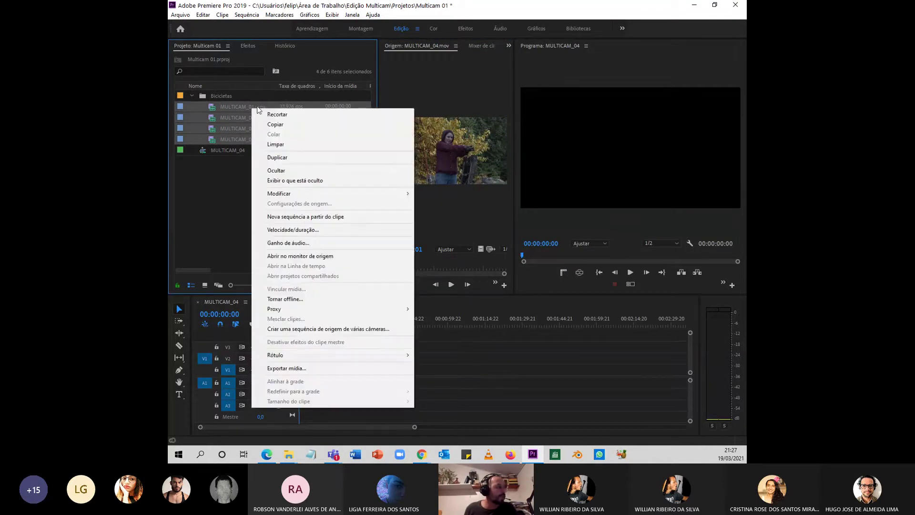
left_click(330, 328)
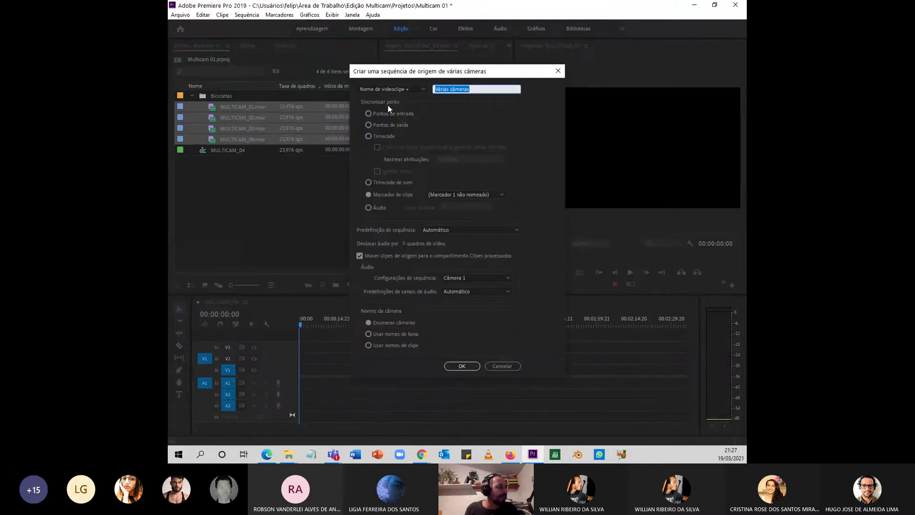
left_click(451, 197)
left_click(451, 196)
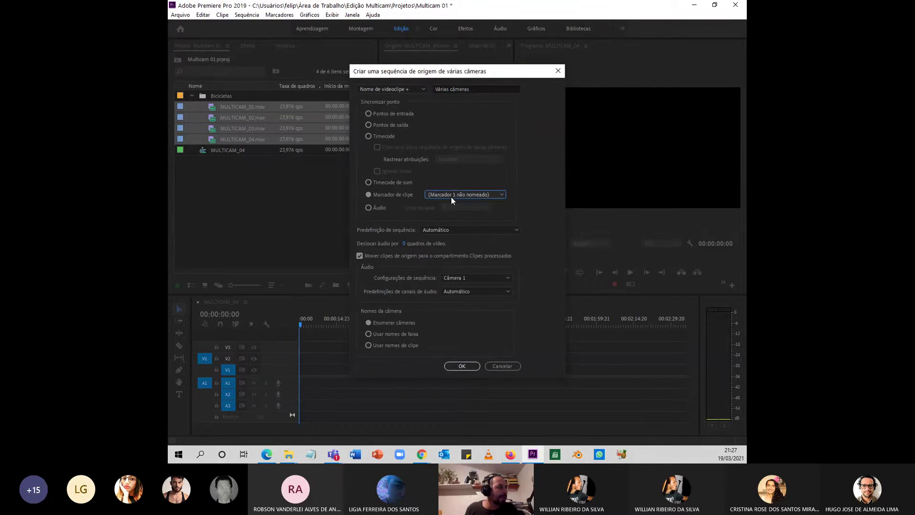
left_click(462, 366)
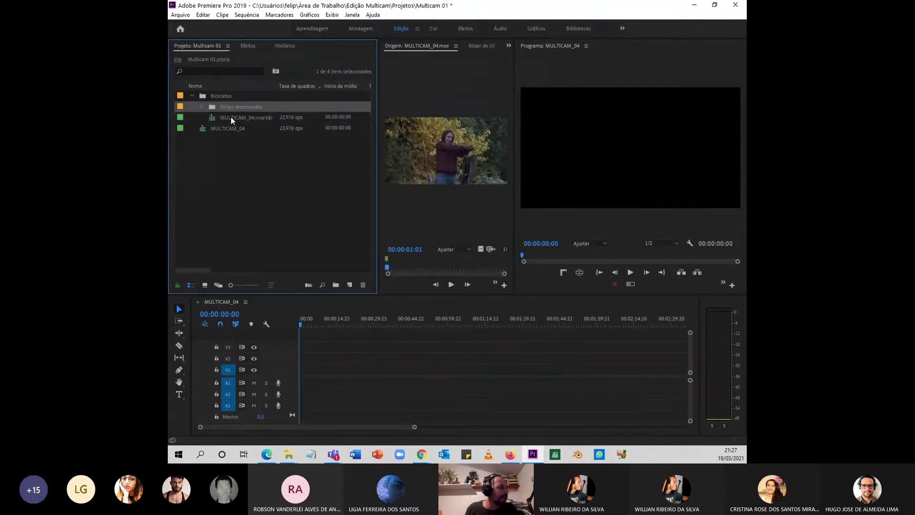
Step: Place the multi-camera source sequence at the start of V1 and A1 in the MULTICAM_04 timeline and return the playhead to the beginning
left_click_drag(231, 117, 293, 373)
left_click(318, 321)
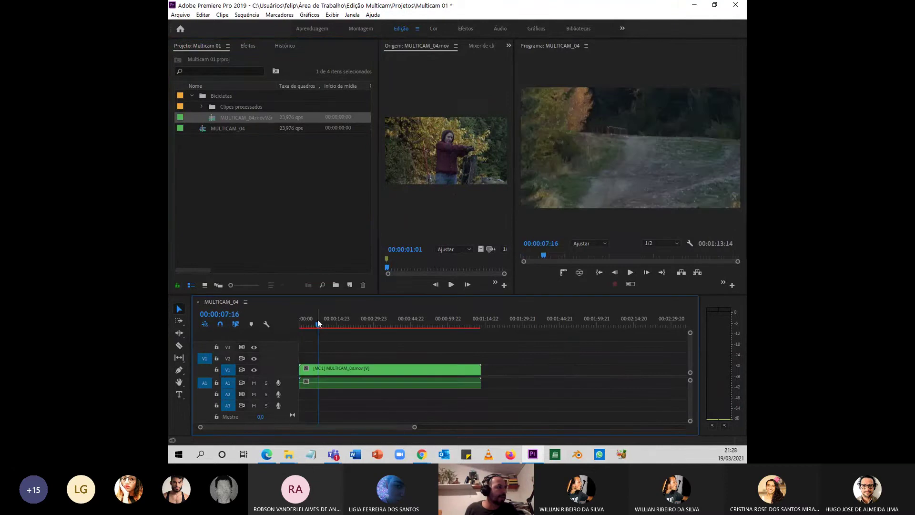
key("Home")
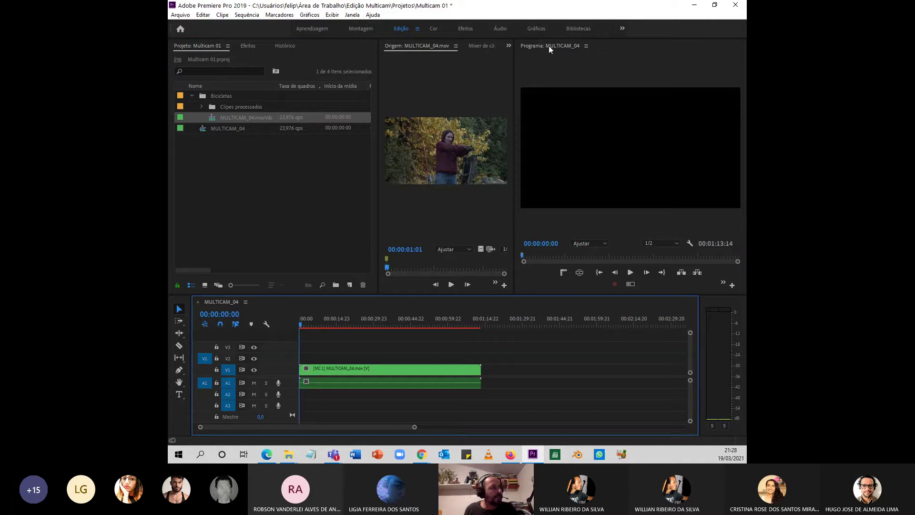
Step: Remove the multi-camera view and multi-camera recording toggles from the program monitor's controls and add both back
left_click(732, 285)
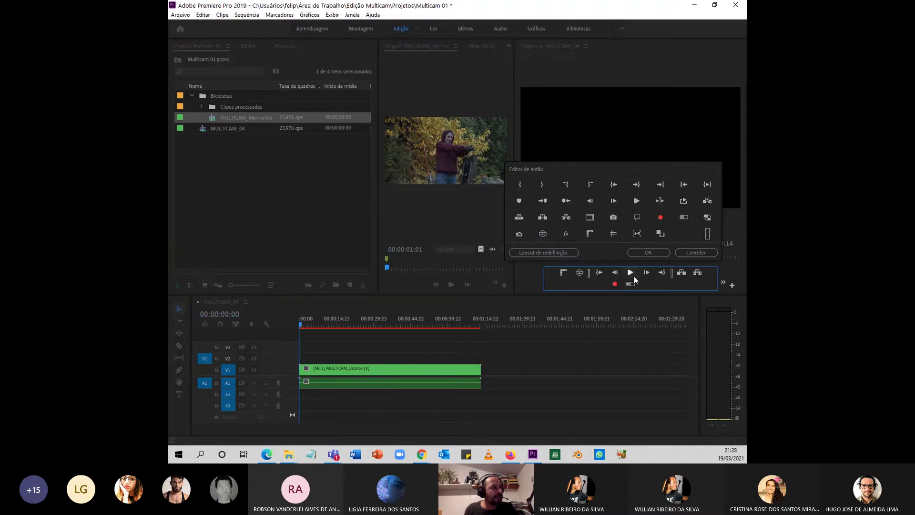
left_click_drag(634, 280, 633, 257)
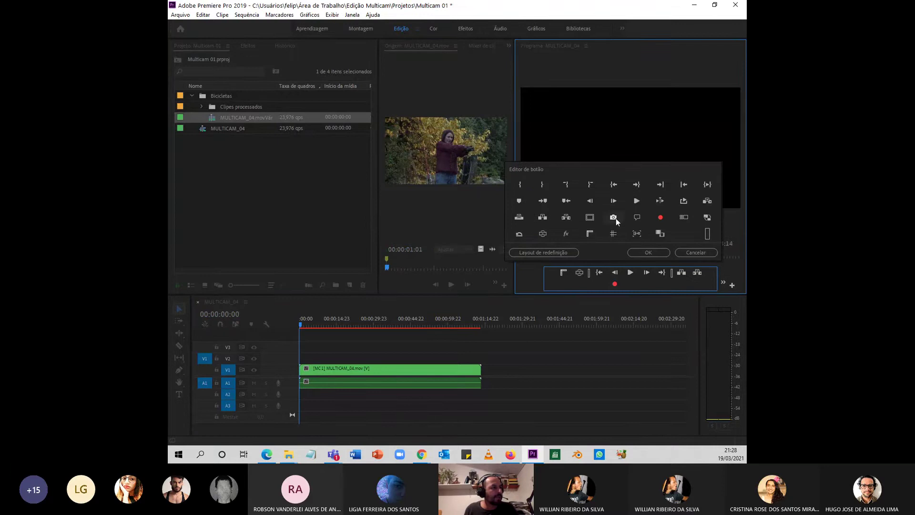
left_click_drag(623, 207, 622, 225)
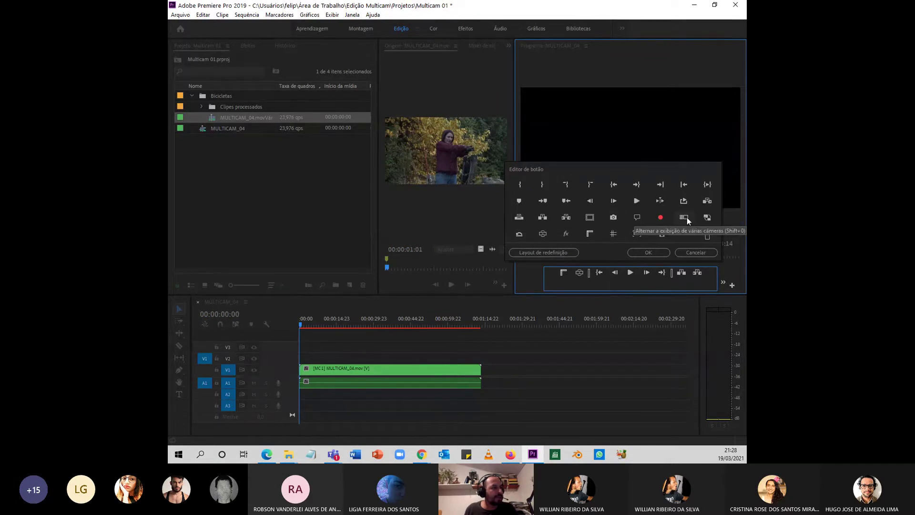
left_click_drag(686, 217, 657, 281)
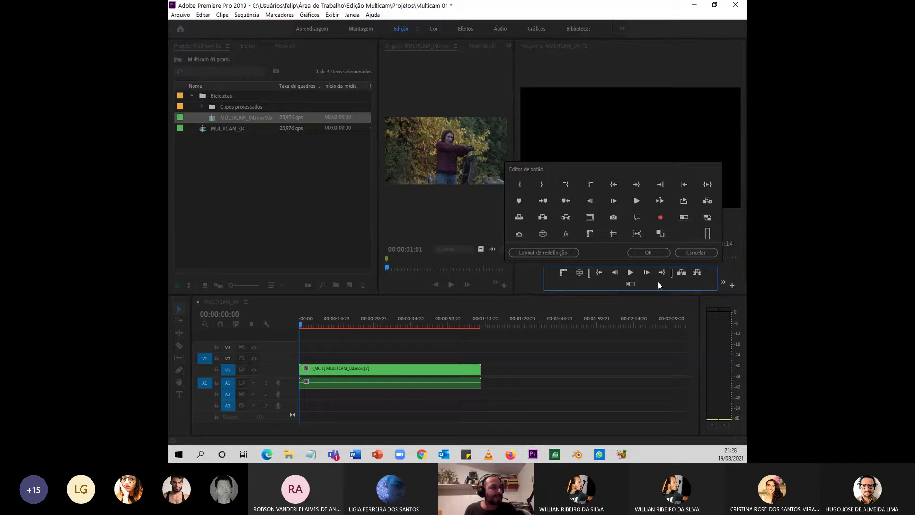
left_click_drag(660, 218, 618, 285)
left_click(649, 253)
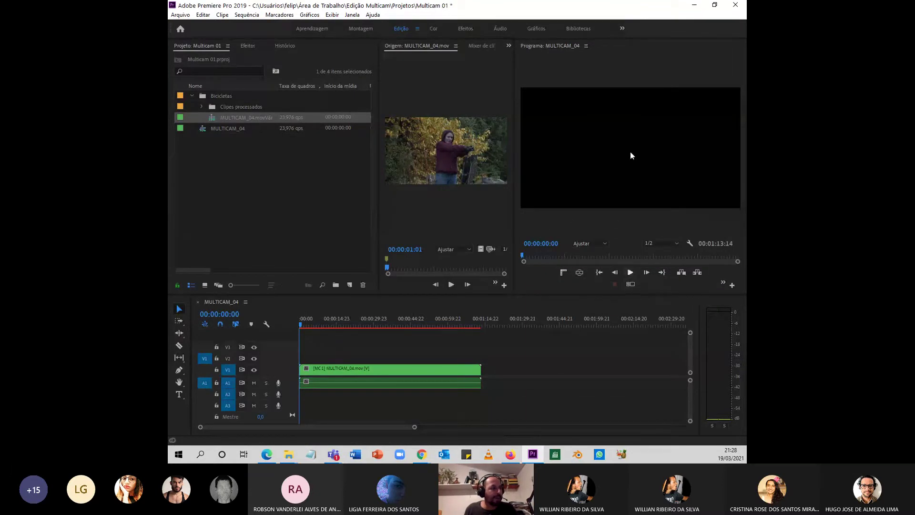
Step: Turn on the multi-camera view in the program monitor and play the sequence's first second to check the cameras' sync
left_click(630, 288)
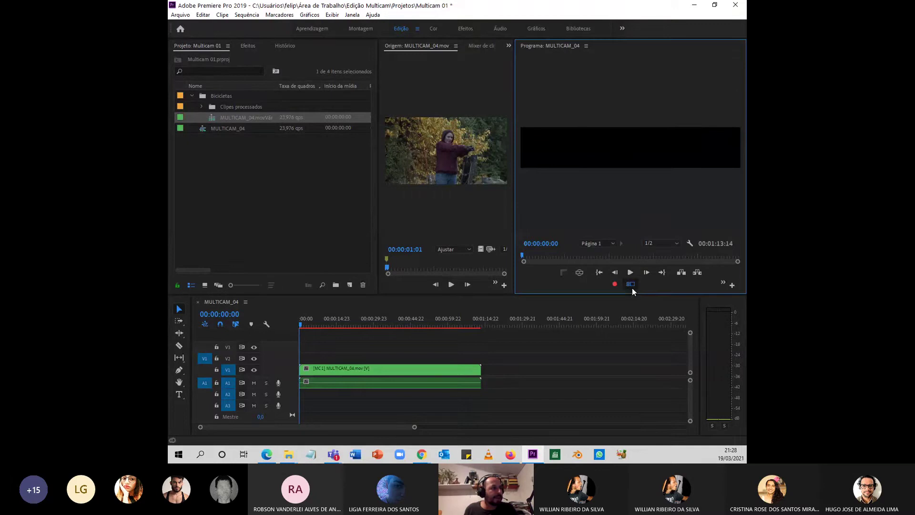
left_click(313, 325)
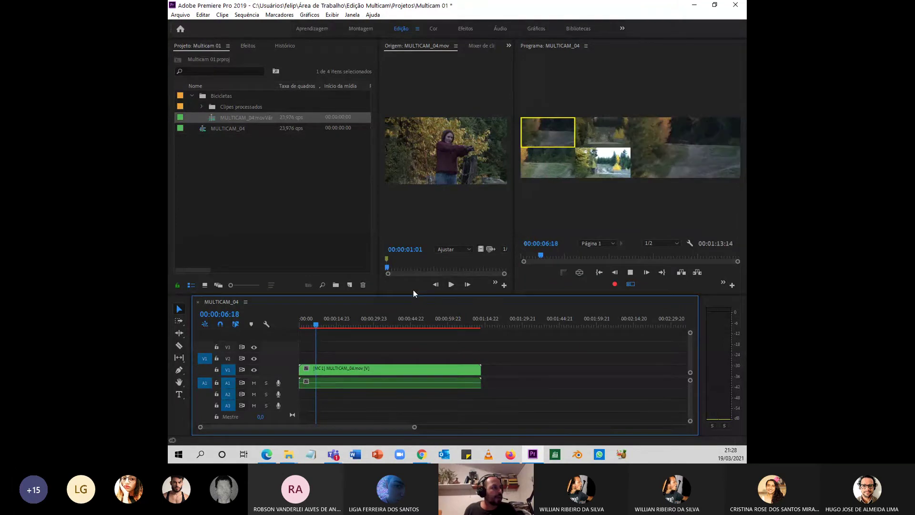
key("Home")
key("space")
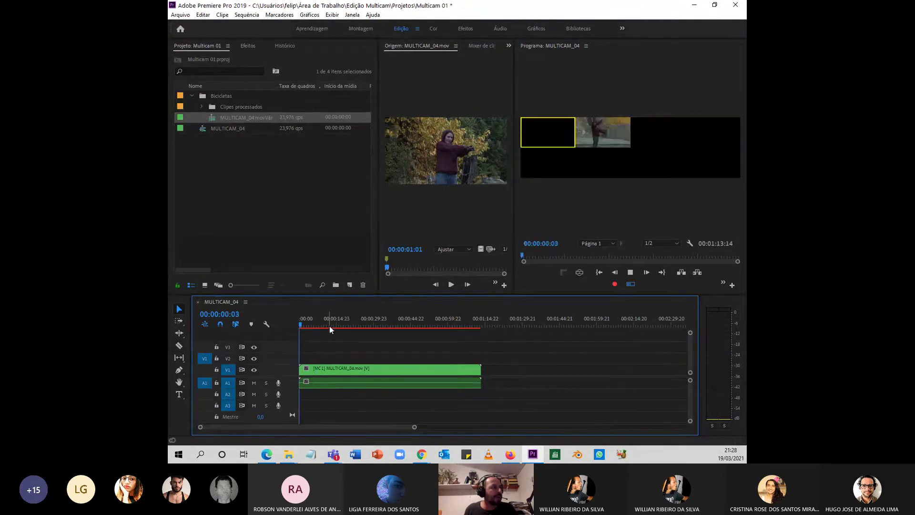
key("space")
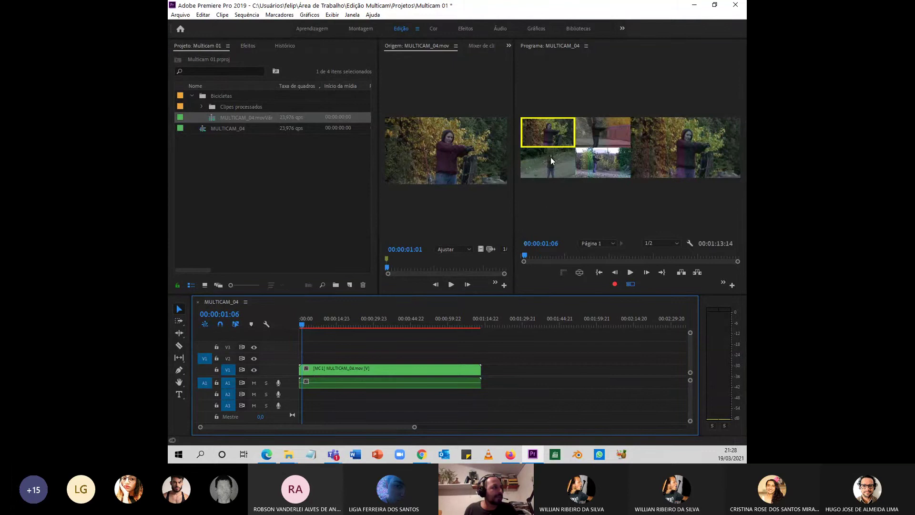
key("Home")
key("space")
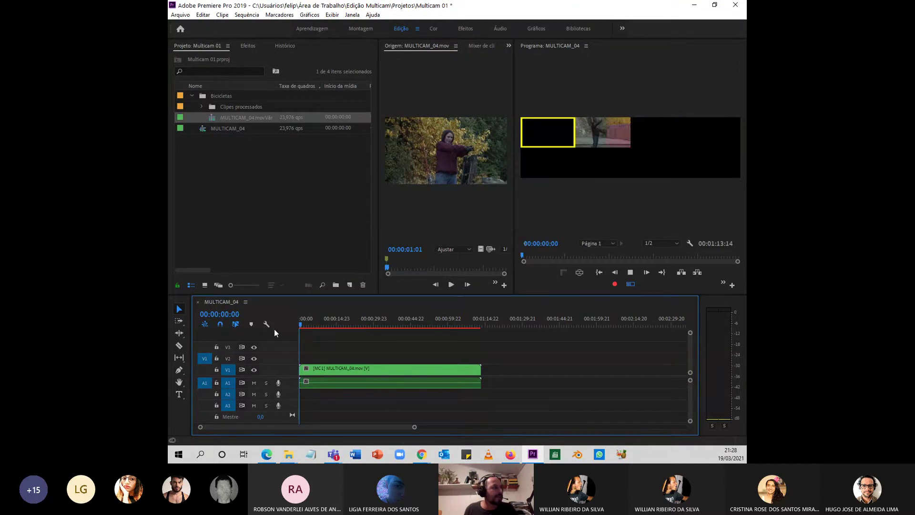
key("space")
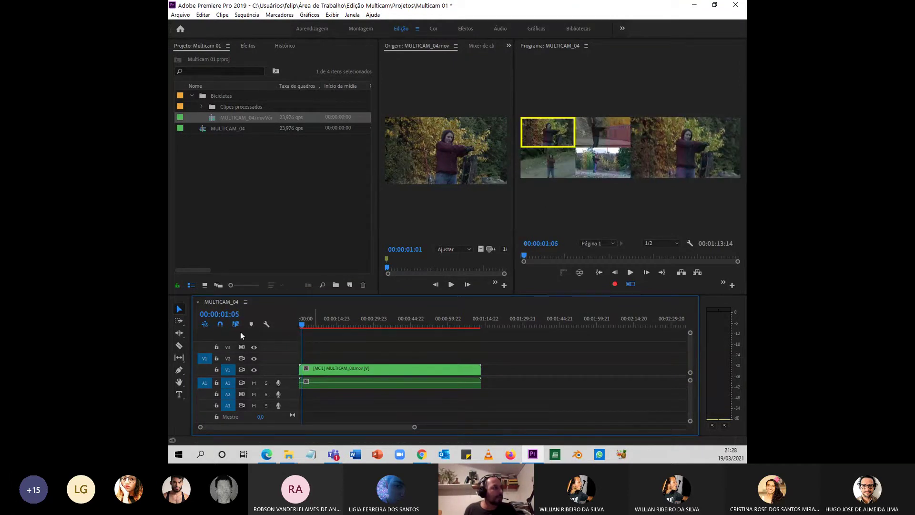
Step: Play the sequence from its start and record live switches among the four cameras until about 18 seconds
key("Home")
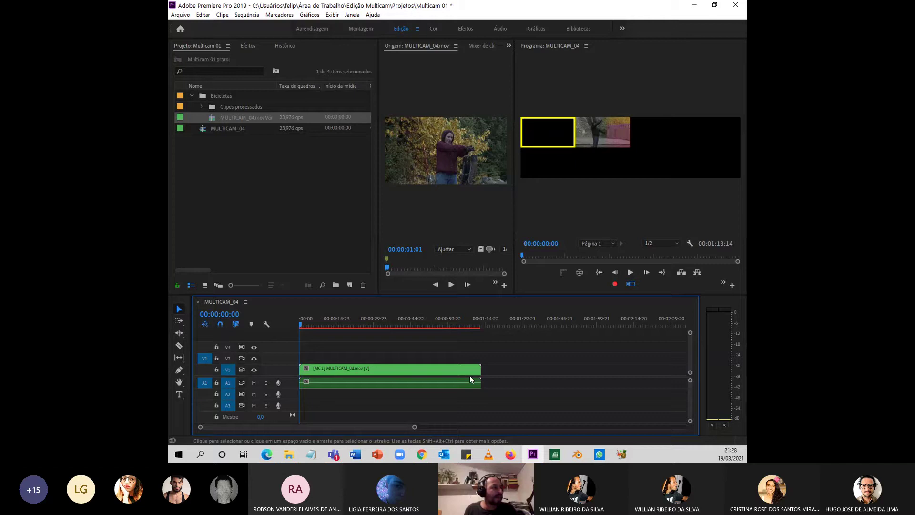
left_click(631, 272)
left_click(630, 272)
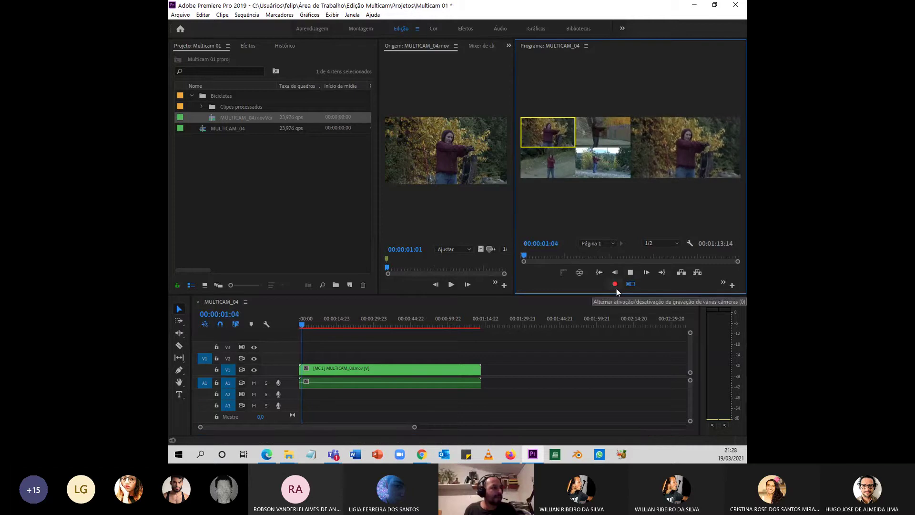
left_click(599, 139)
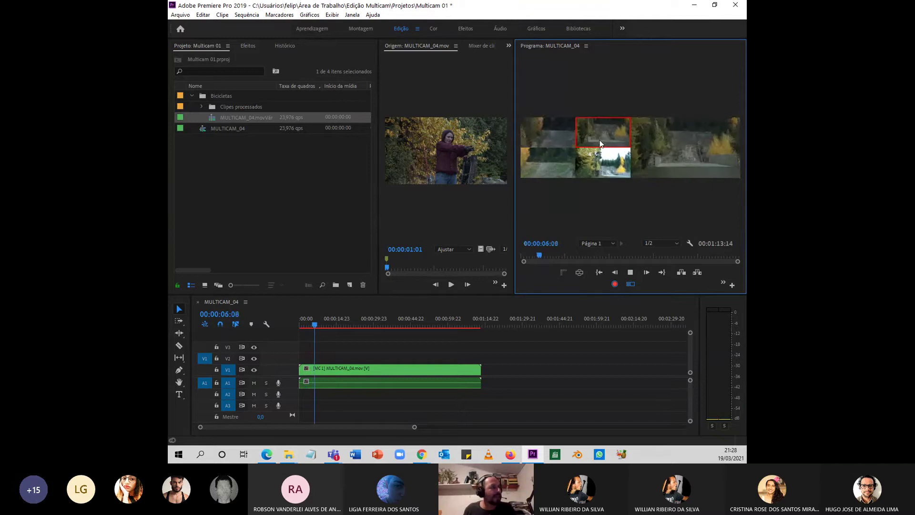
left_click(558, 143)
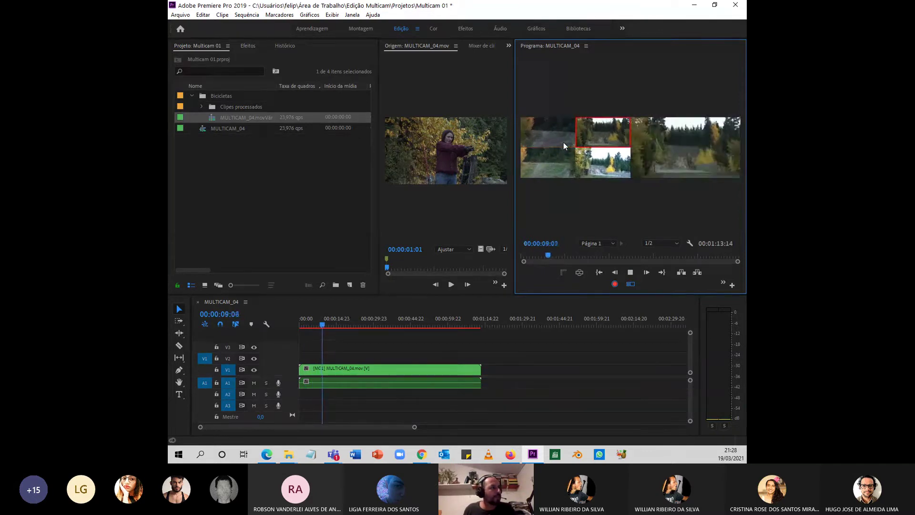
left_click(567, 150)
left_click(577, 165)
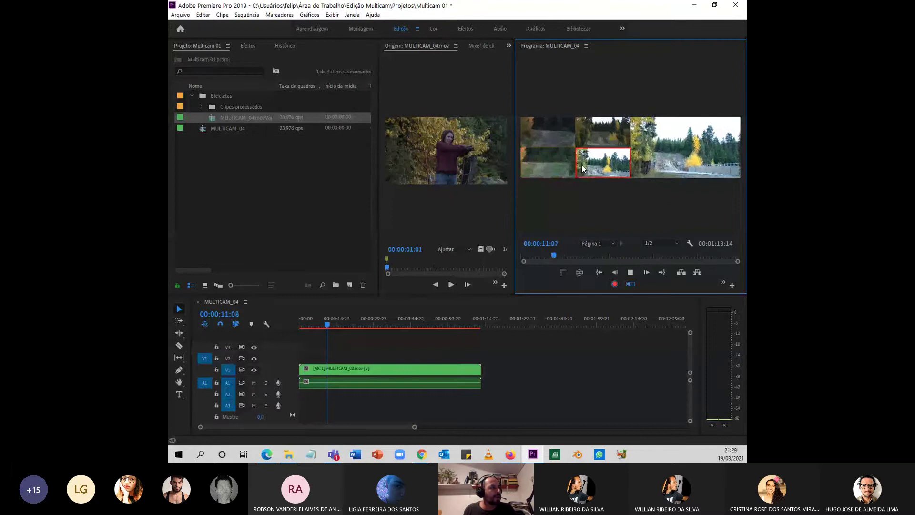
left_click(570, 147)
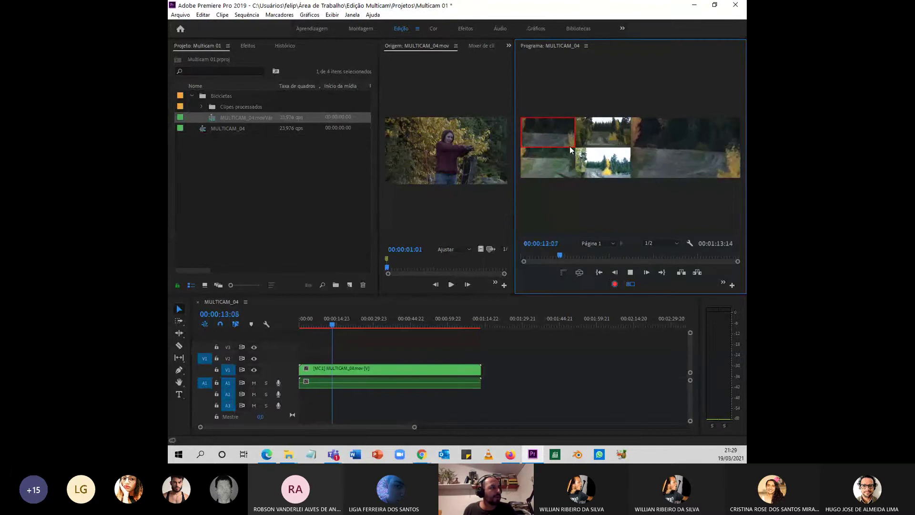
left_click(573, 150)
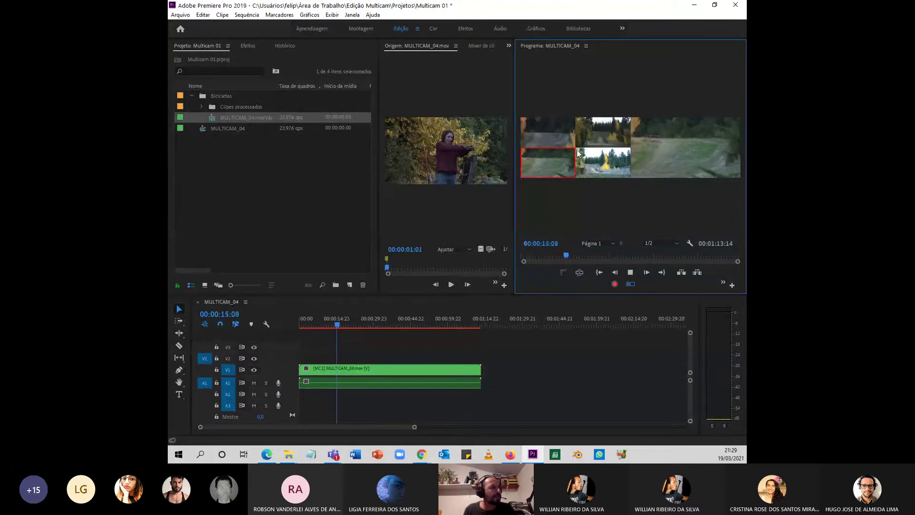
left_click(585, 159)
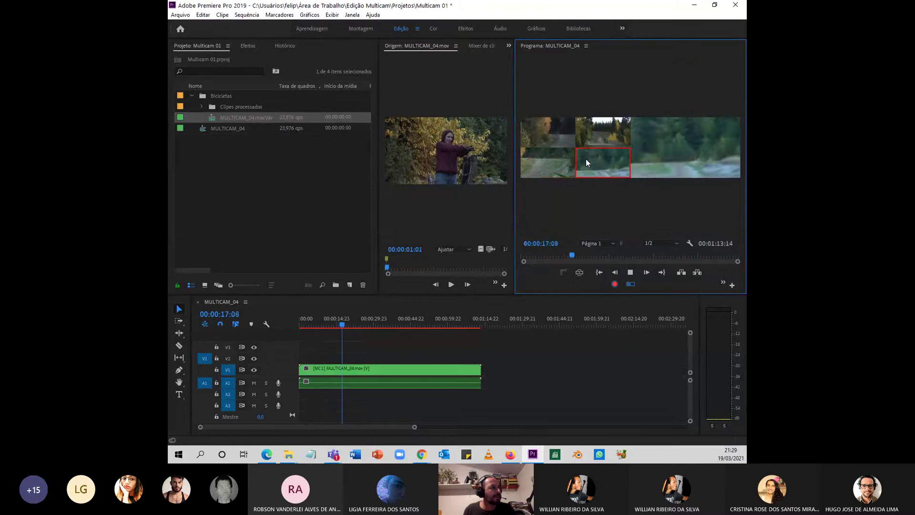
key("space")
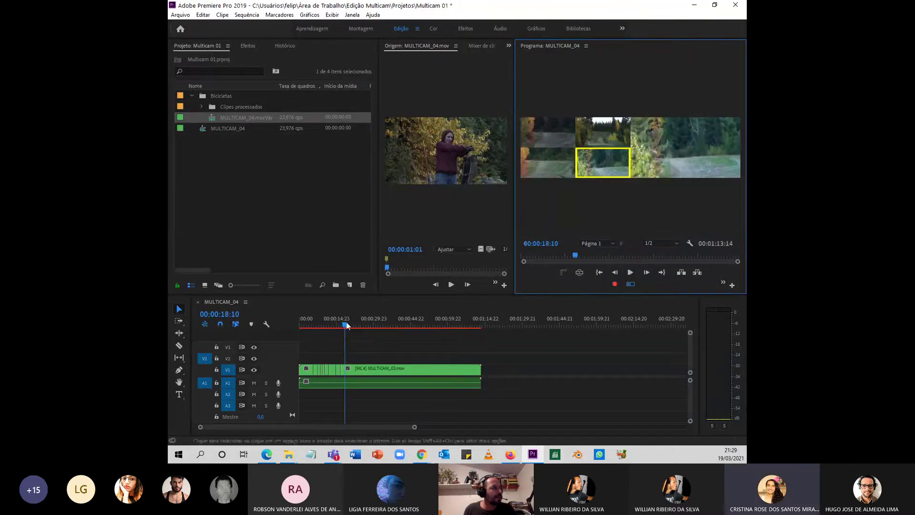
Step: Examine the recorded camera cuts up close, turn off the multi-camera view and play back the edit to about 17 seconds
left_click(308, 327)
key("backslash")
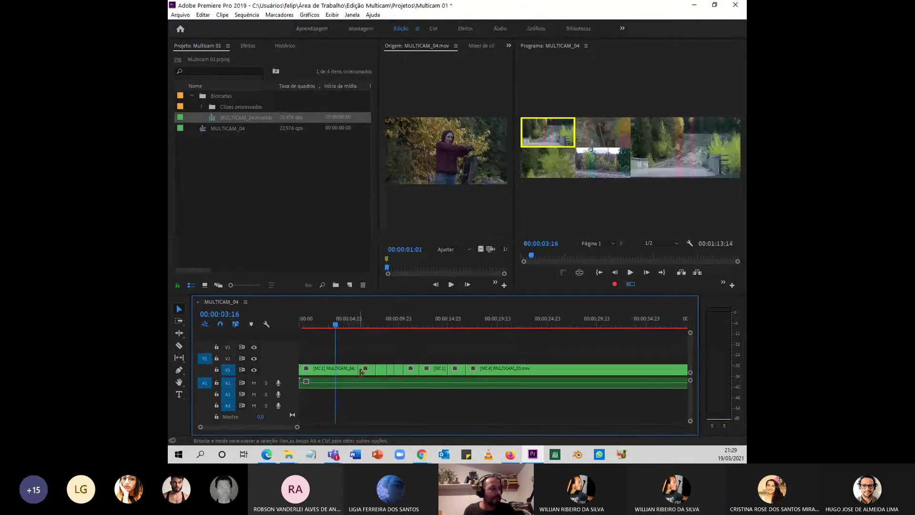
left_click(358, 325)
left_click(372, 325)
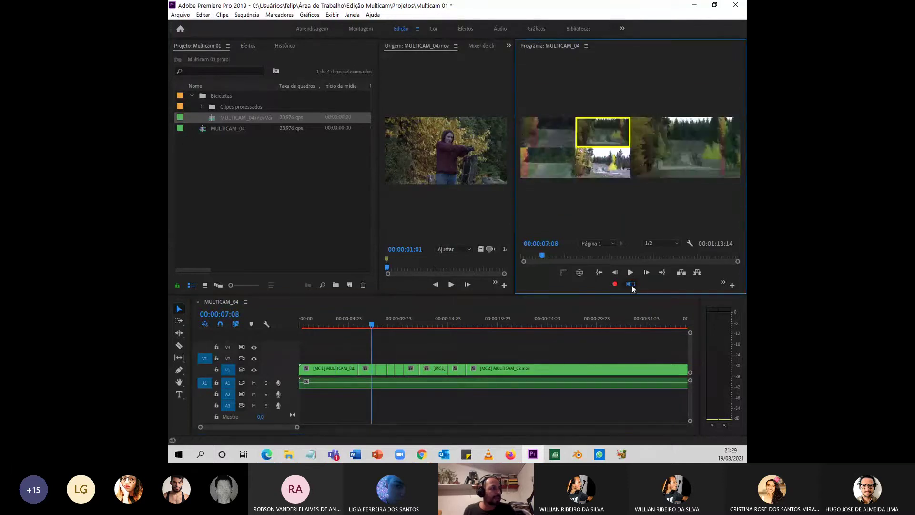
left_click(630, 284)
left_click(359, 324)
key("space")
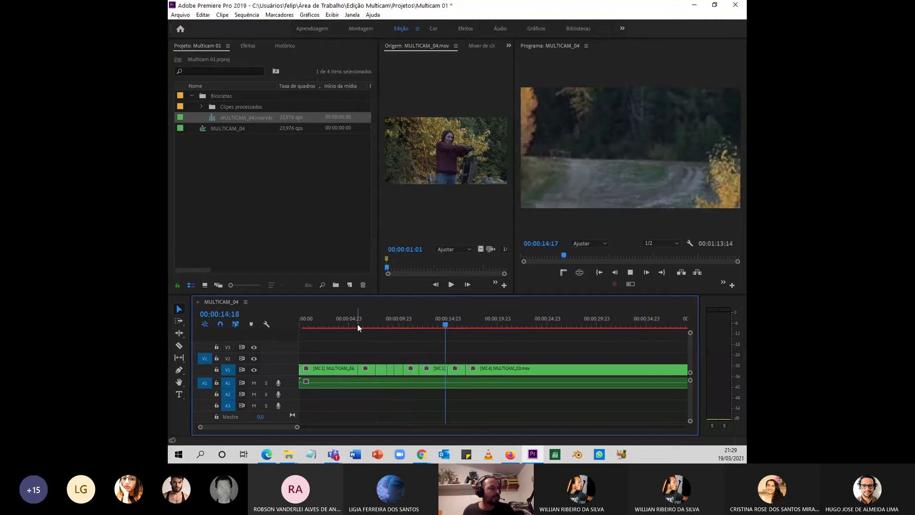
key("space")
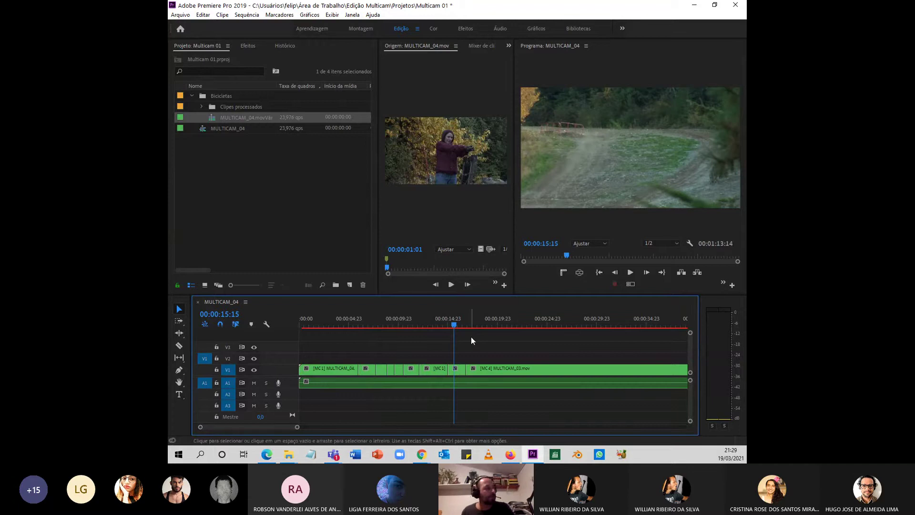
left_click(330, 189)
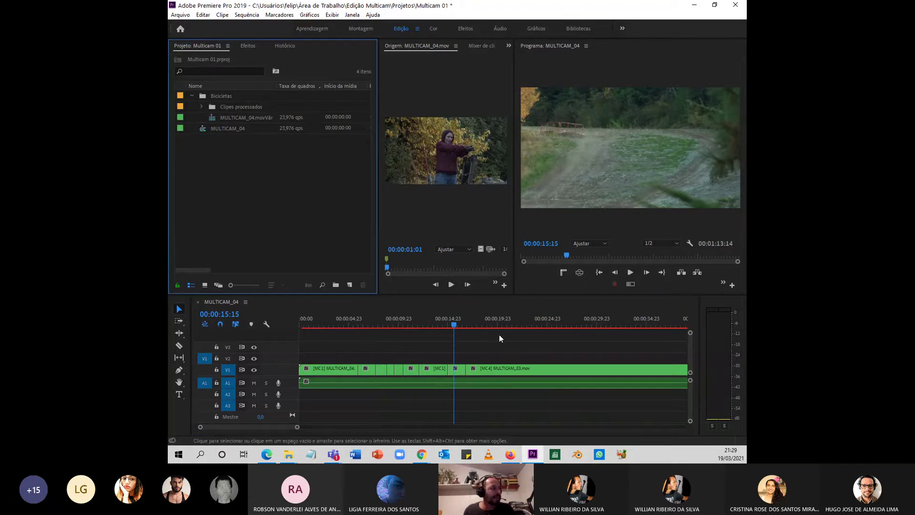
left_click(484, 312)
key("space")
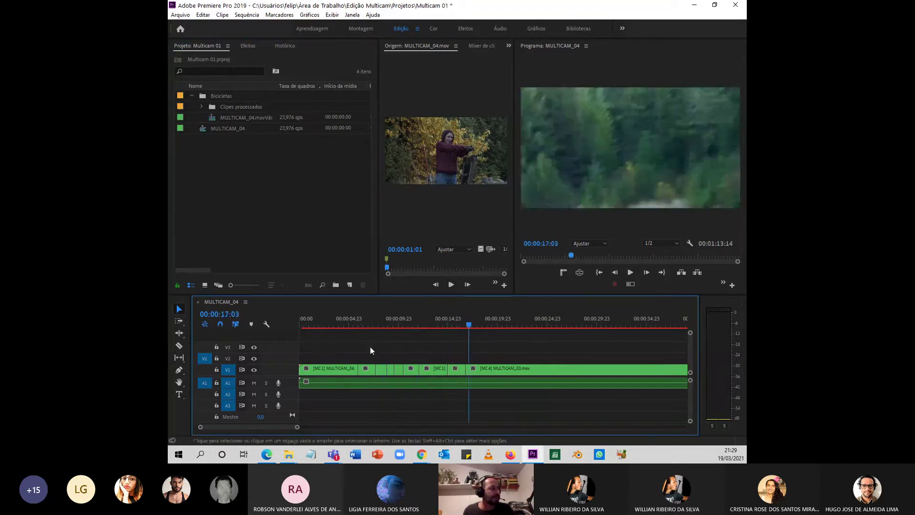
Step: Delete all clips from the MULTICAM_04 timeline and all items from the Multicam 01 project
left_click_drag(585, 341, 261, 460)
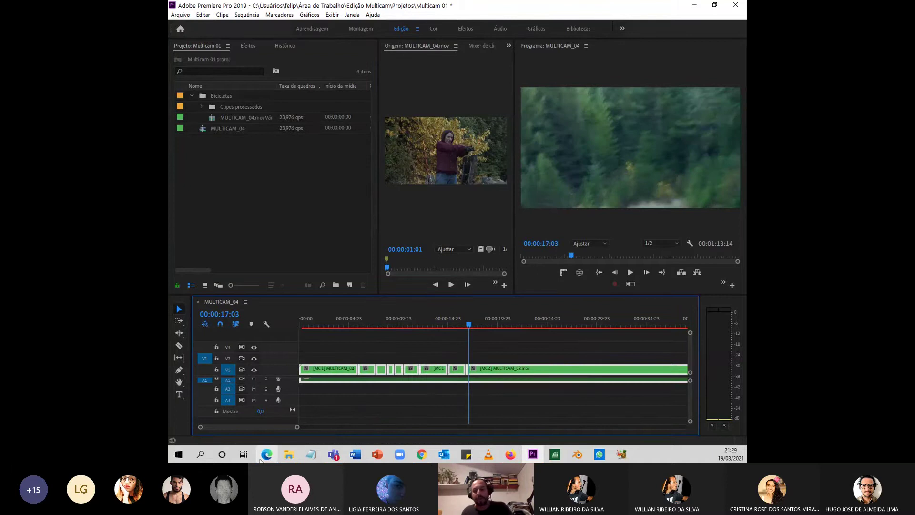
key("Delete")
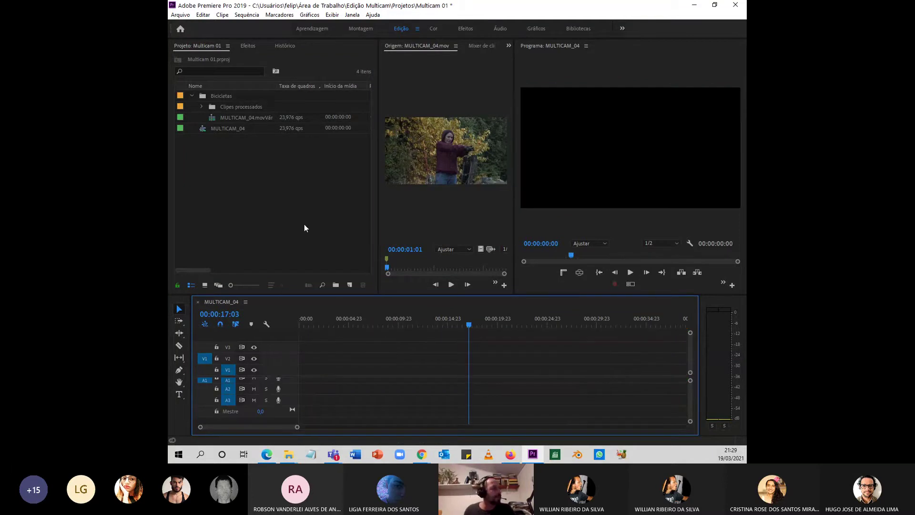
left_click_drag(305, 228, 169, 57)
key("Delete")
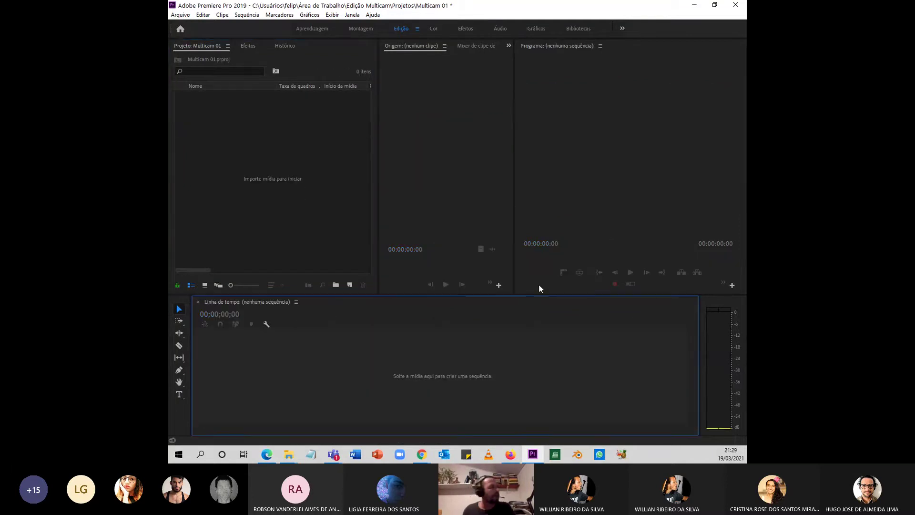
Step: Import the video Multicam - CERAMISTA.mp4 from the Elementos folder into the project
double_click(224, 132)
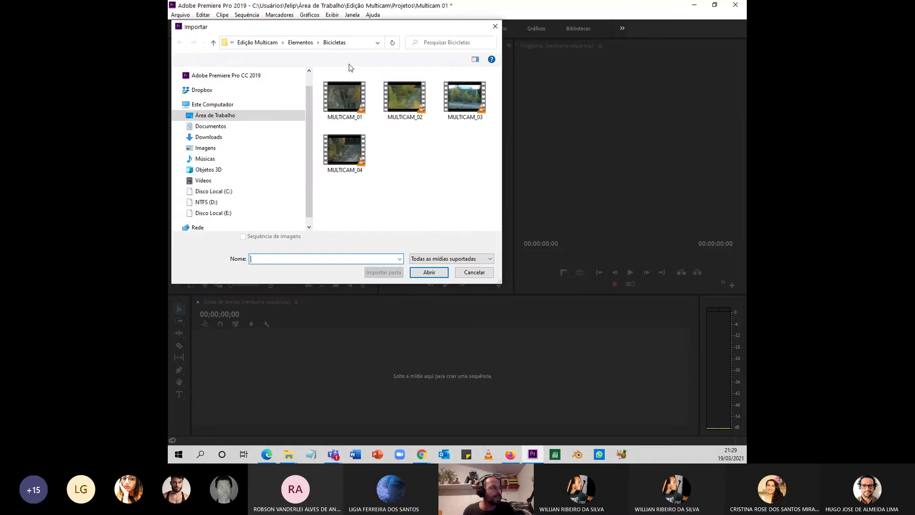
left_click(299, 41)
double_click(399, 94)
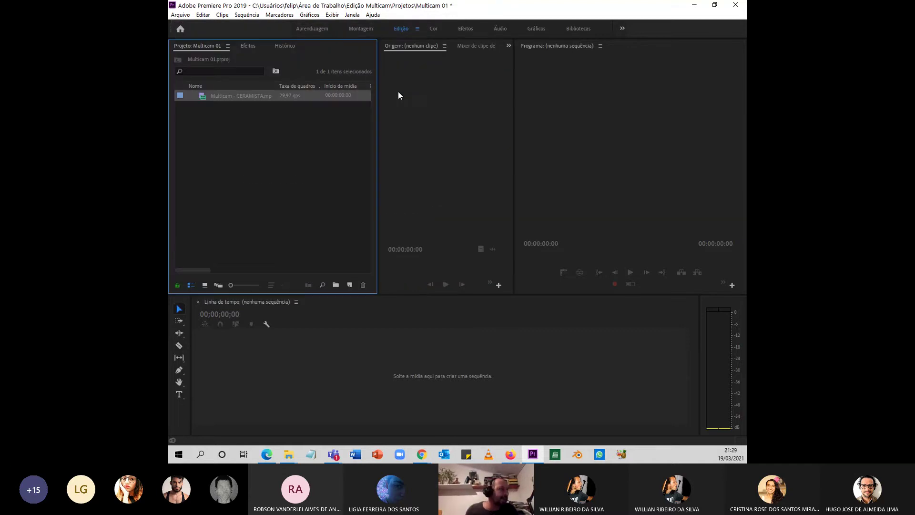
Step: Open Multicam - CERAMISTA.mp4 in the source monitor and create a new sequence from the clip
double_click(203, 94)
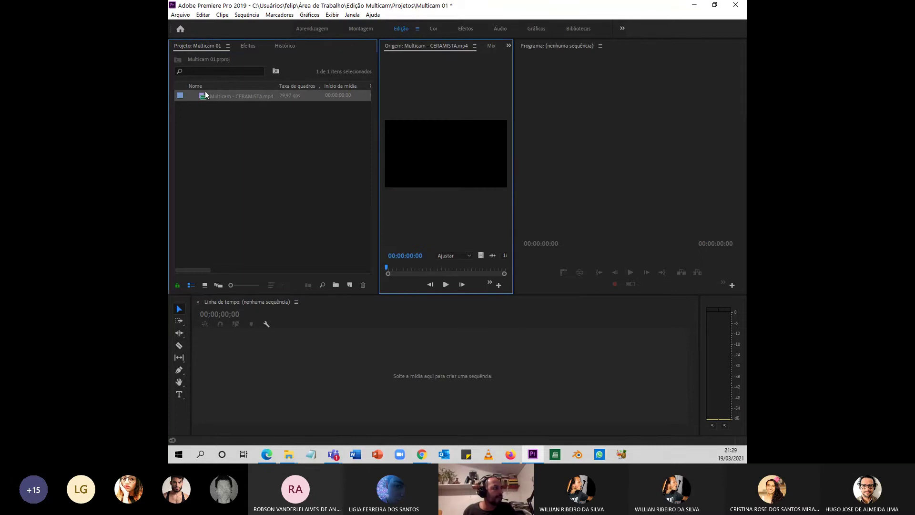
left_click_drag(205, 94, 284, 249)
mouse_move(347, 286)
left_mouse_down()
mouse_move(335, 279)
mouse_move(349, 285)
left_mouse_up()
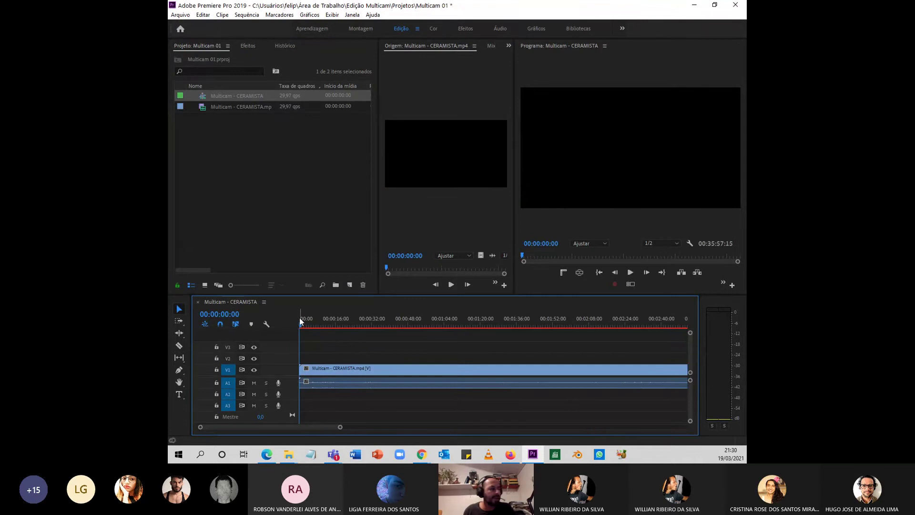
Step: Examine the CÂMERA 01 title card and the interview footage in the sequence's first two minutes
left_click(323, 324)
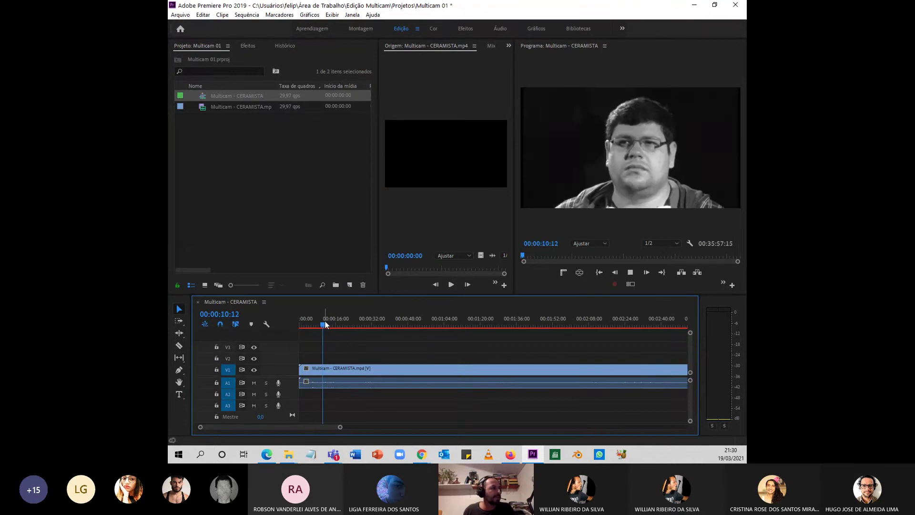
key("space")
key("space")
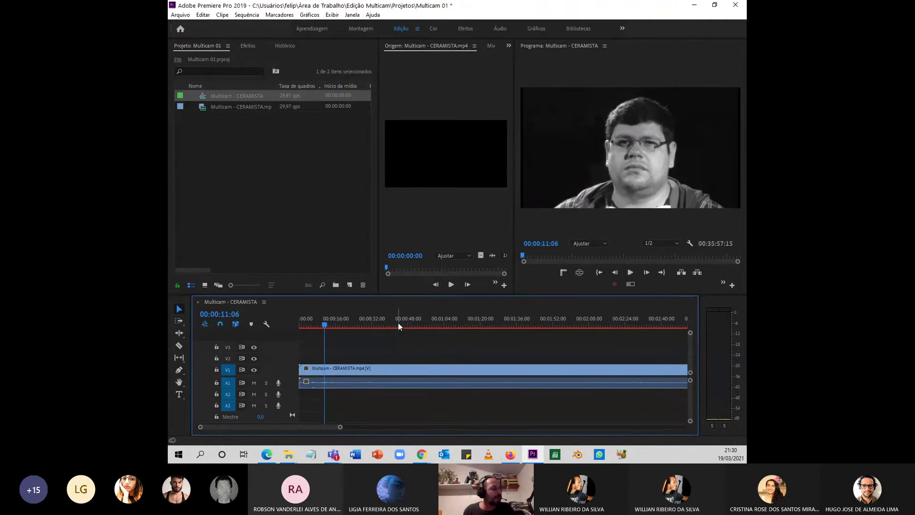
left_click_drag(398, 322, 303, 328)
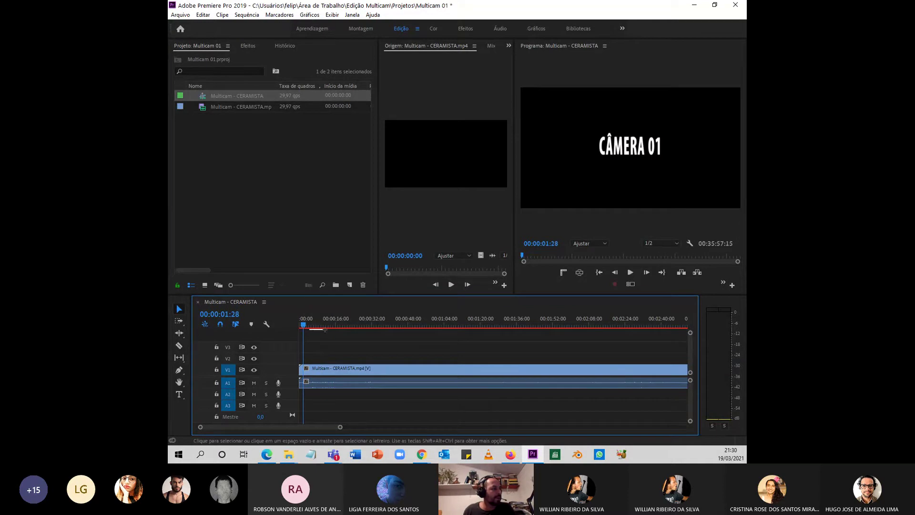
left_click(600, 324)
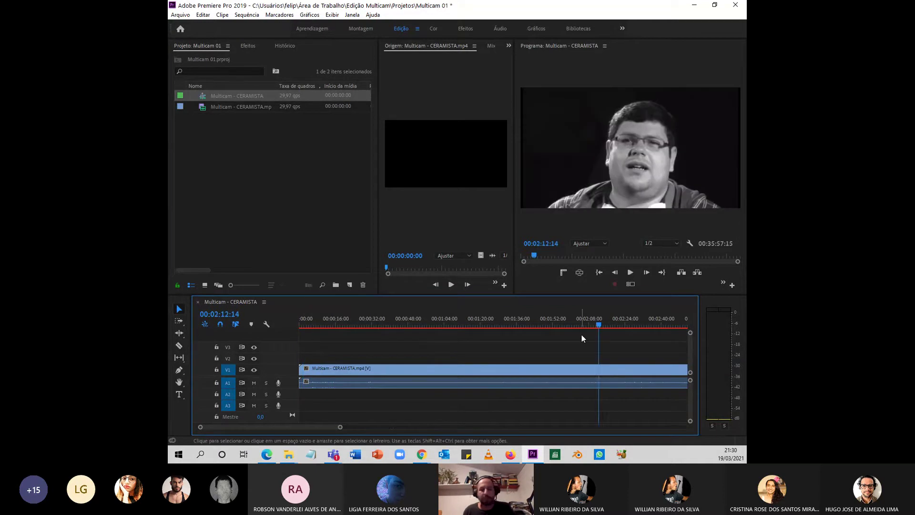
Step: Split the CERAMISTA clip with the Razor tool at the CÂMERA 02 title card, 00:08:24:10, and at 00:20:08:12
key("minus")
key("minus")
key("minus")
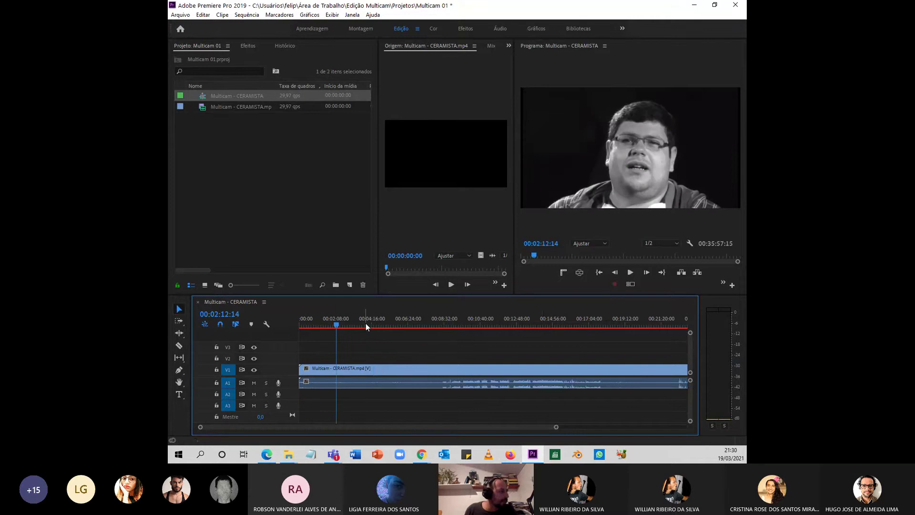
left_click_drag(366, 326, 440, 326)
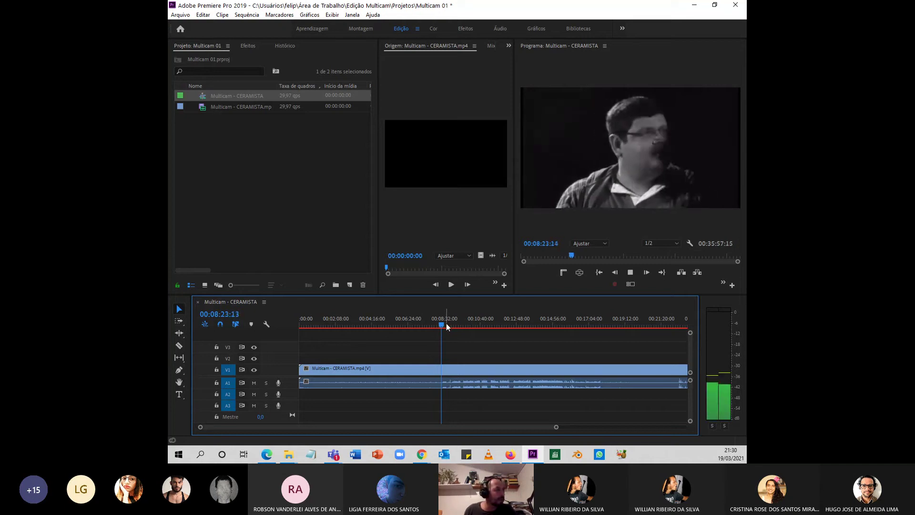
key("space")
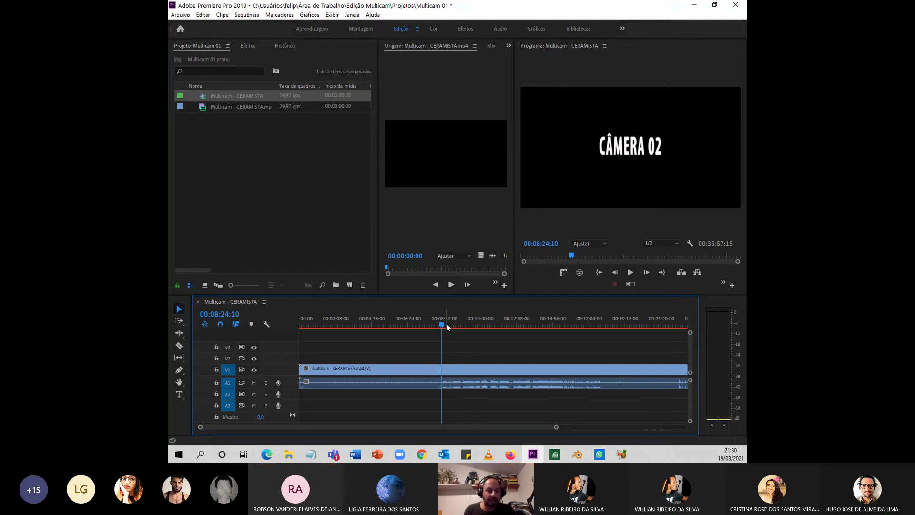
left_click(179, 346)
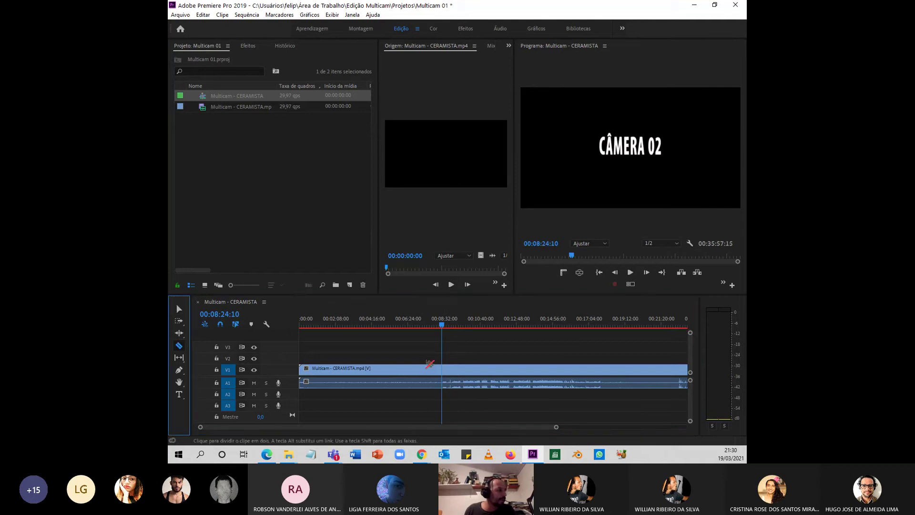
left_click(446, 368)
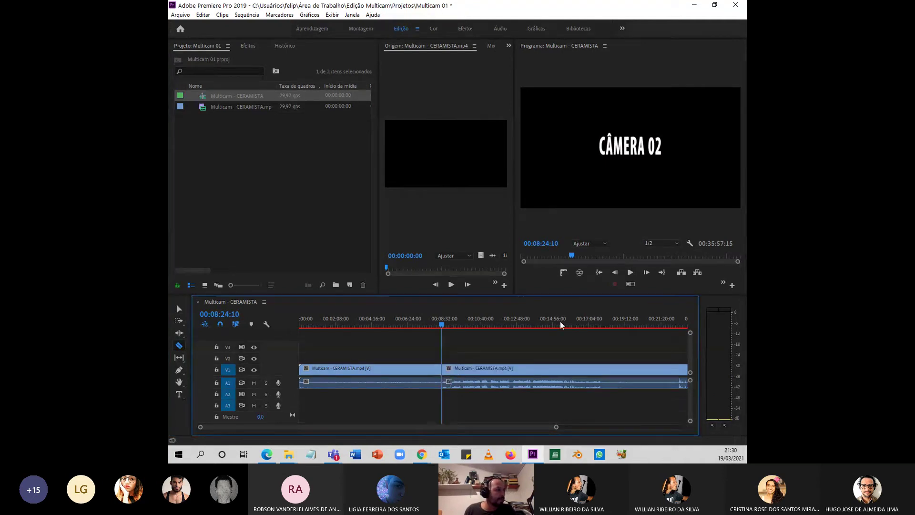
left_click_drag(575, 327, 645, 328)
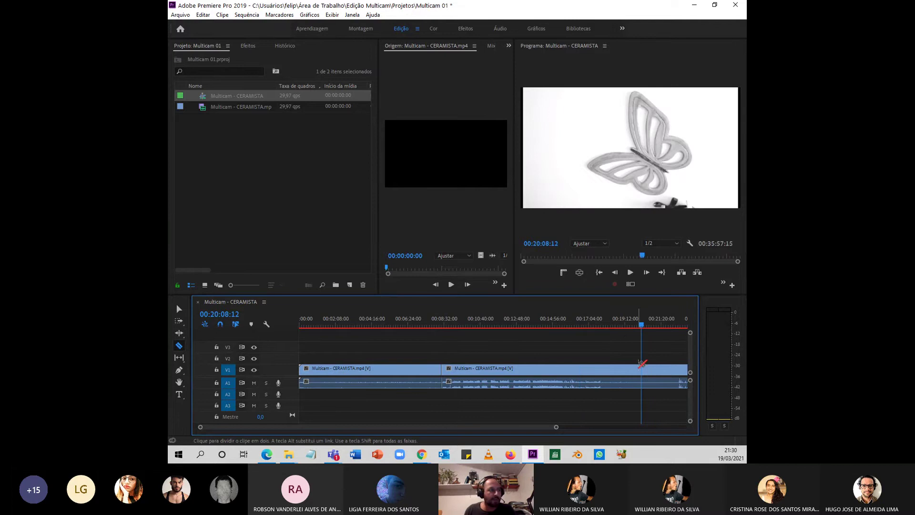
left_click(641, 369)
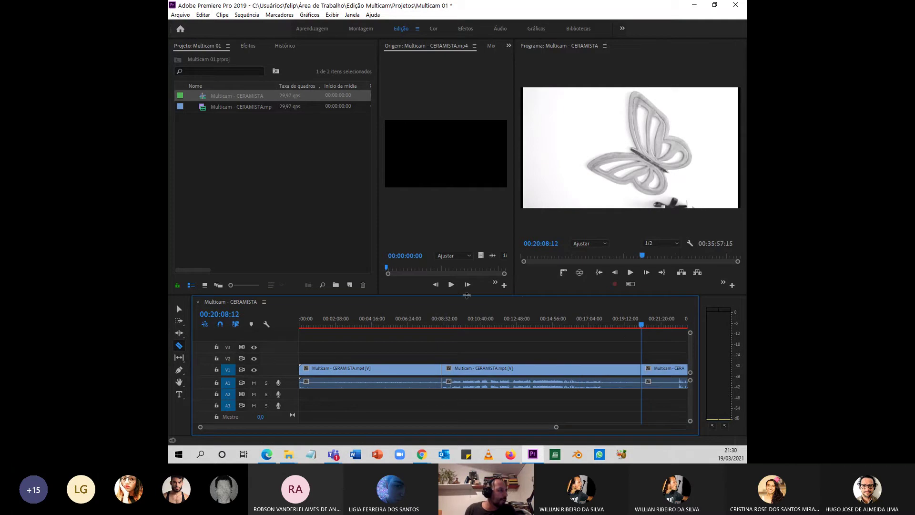
Step: Return to the start of the sequence and expand audio track A1 to show its waveform
left_click(313, 328)
left_click_drag(312, 328, 300, 328)
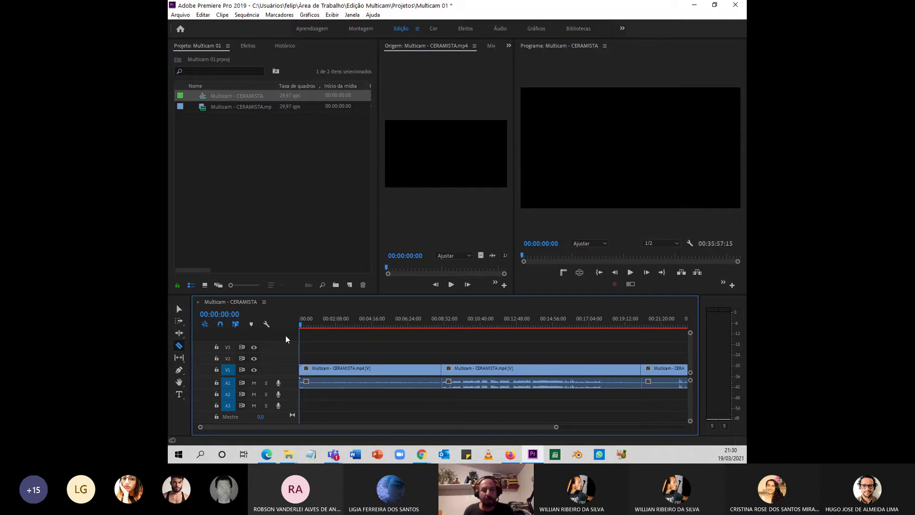
key("equal")
key("equal")
key("equal")
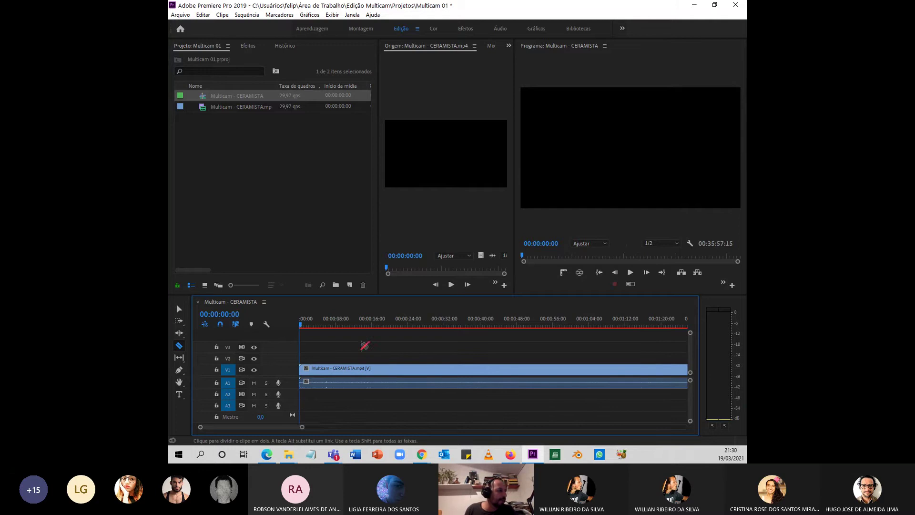
key("minus")
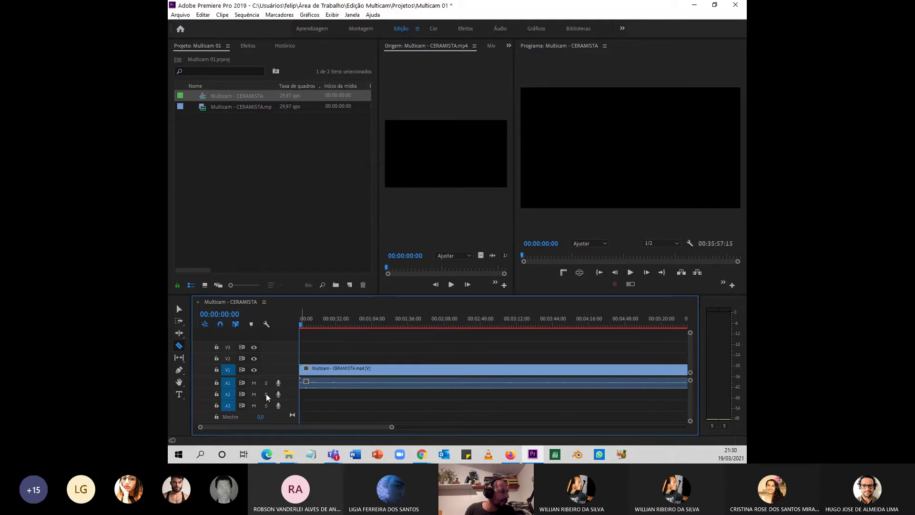
left_click_drag(267, 395, 333, 400)
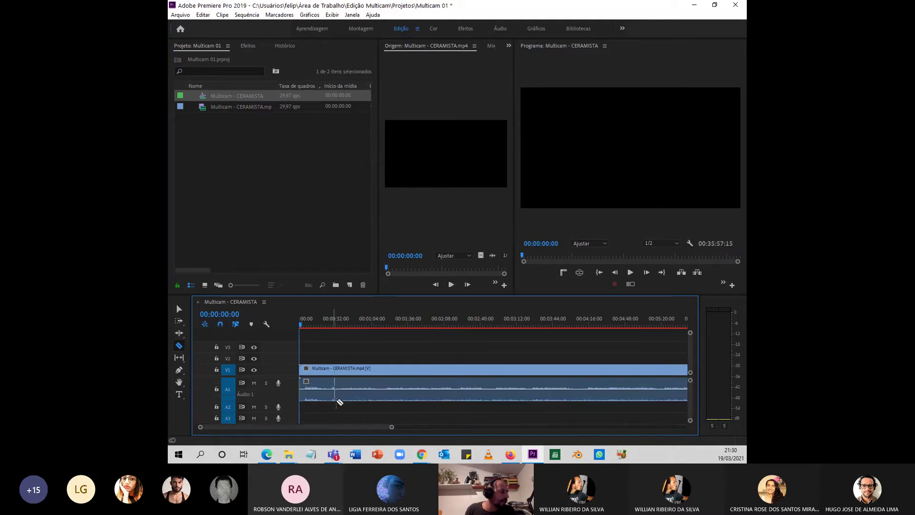
Step: Play the first clip on V1 up to the hand clap and trim the clip's start to 00:00:31:13
left_click(330, 325)
key("space")
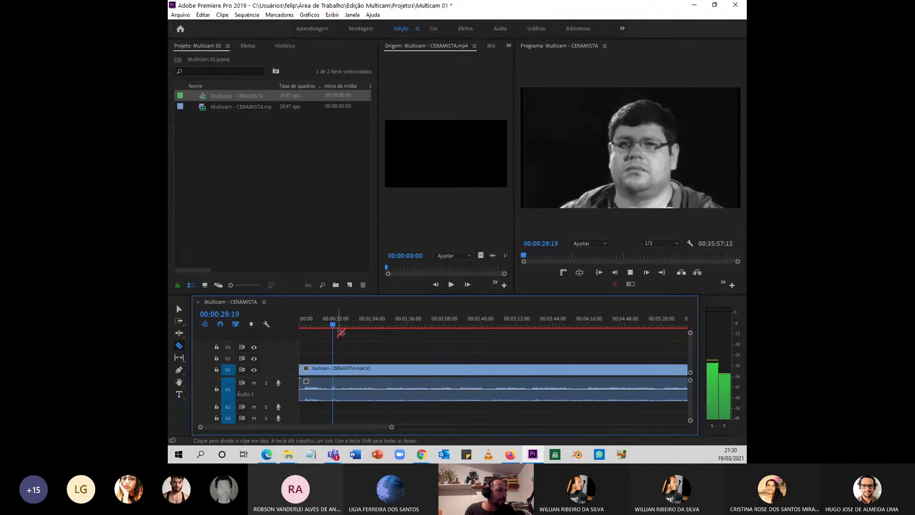
key("space")
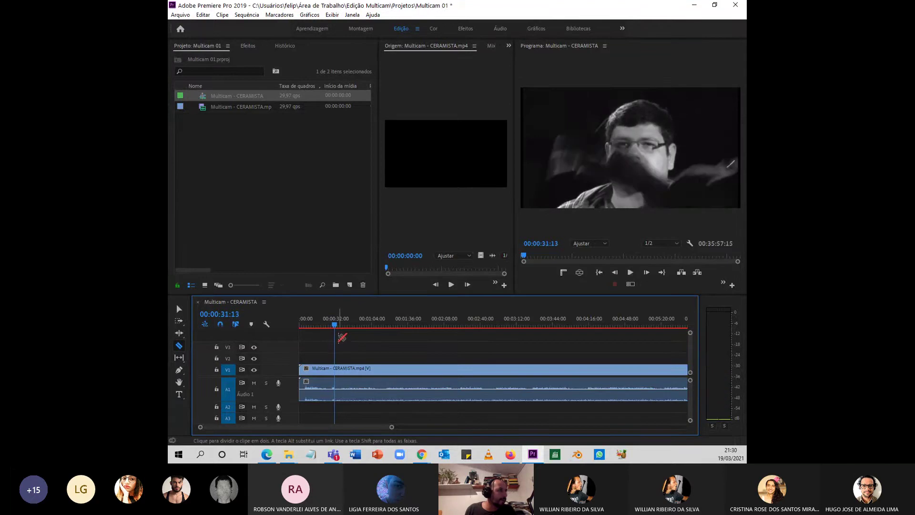
key("v")
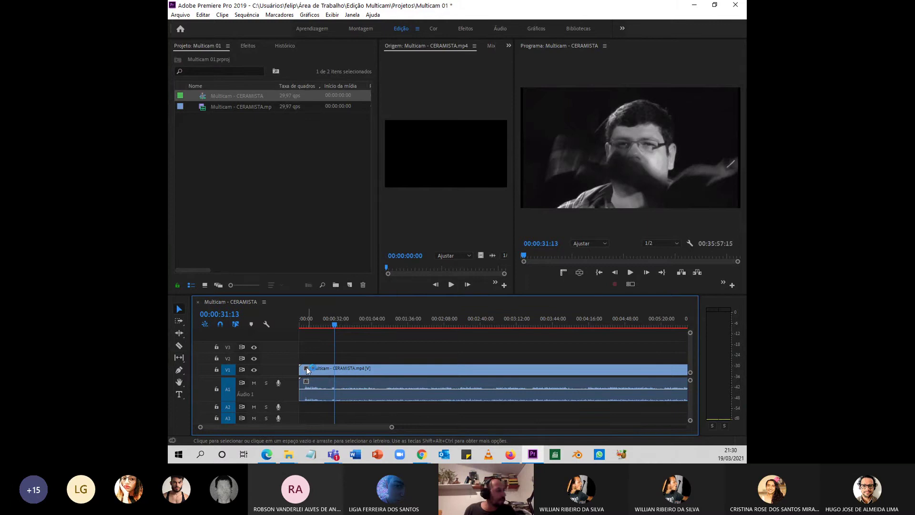
left_click_drag(300, 369, 335, 375)
Step: Move the second CERAMISTA segment to the start of the sequence on tracks V3 and A2
key("minus")
key("minus")
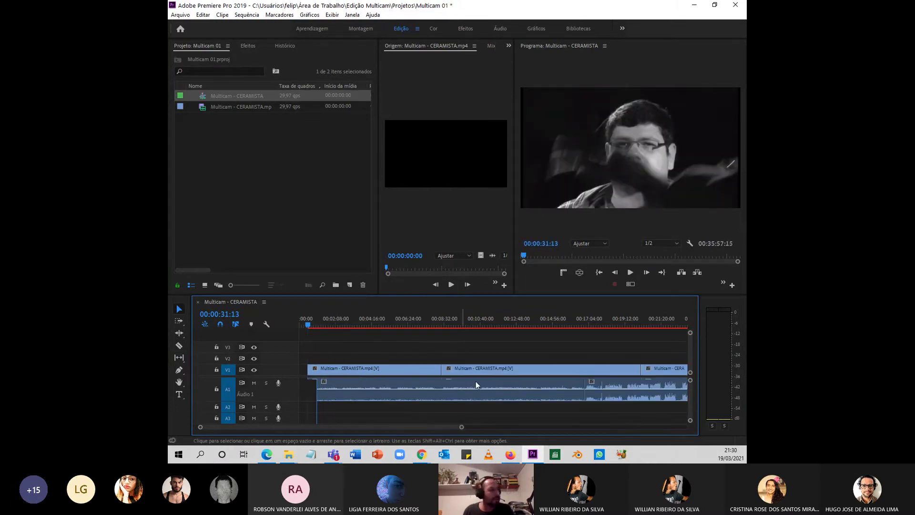
left_click_drag(497, 376, 335, 410)
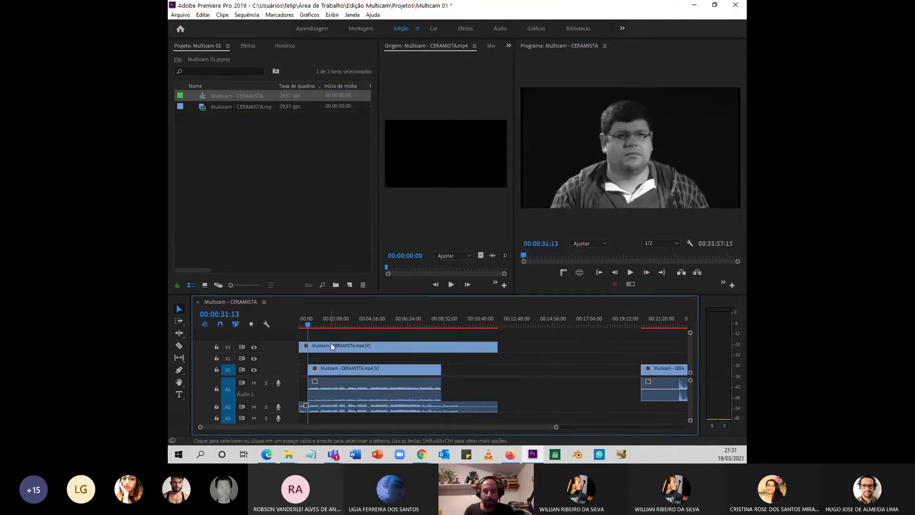
Step: Play the V3 clip from 00:00:23:17 and stop the playhead at its hand clap, at 00:00:30:19
key("equal")
key("equal")
key("equal")
left_click(352, 328)
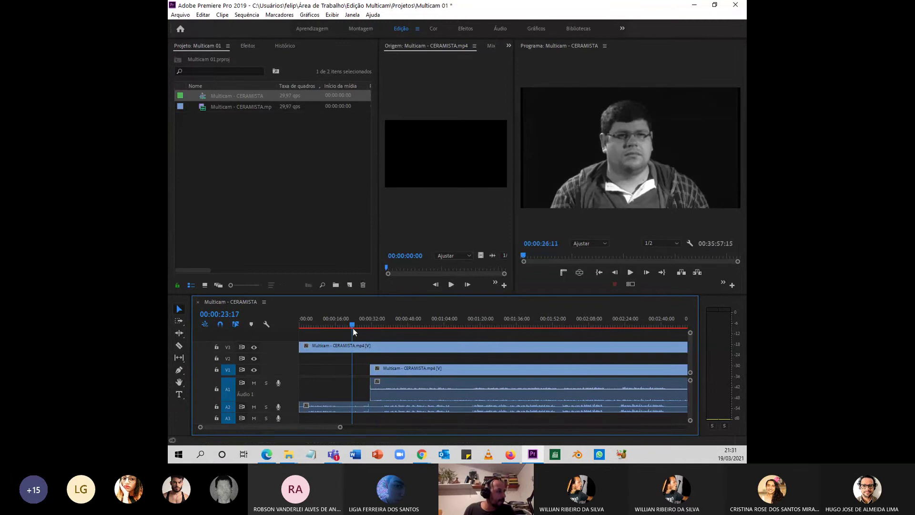
key("b")
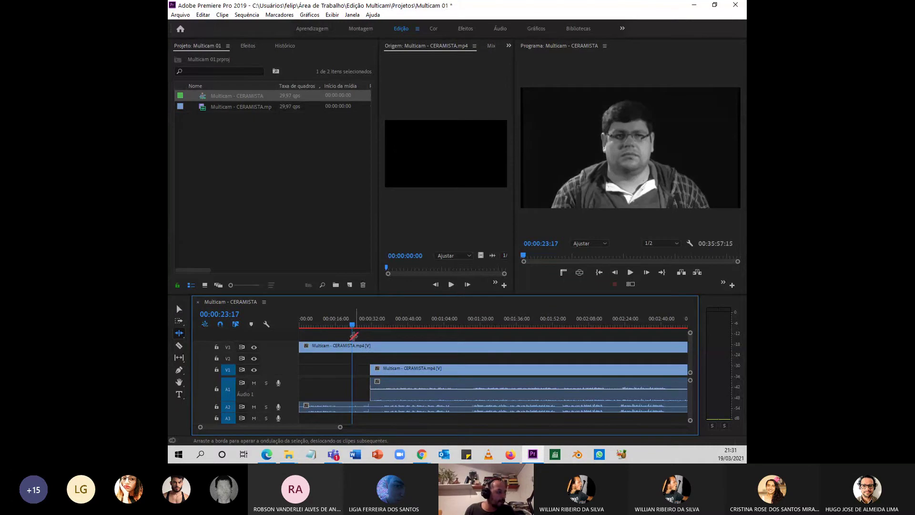
key("space")
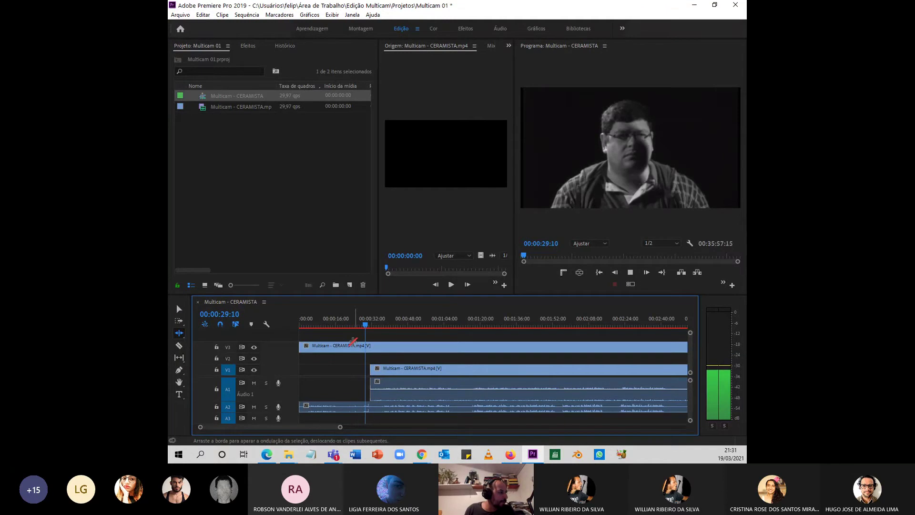
key("space")
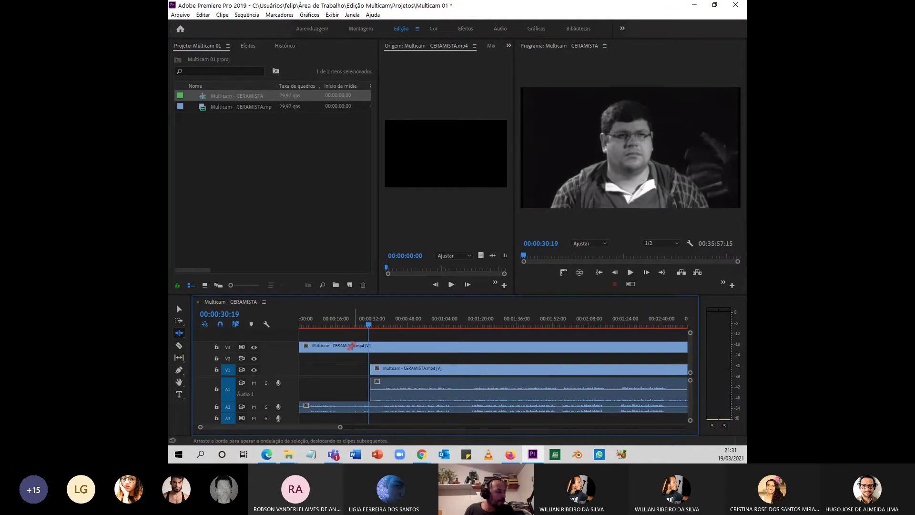
Step: Try to trim the start of the V3 clip to the clap with the Ripple Edit tool, and undo the trim
left_click_drag(299, 347, 369, 351)
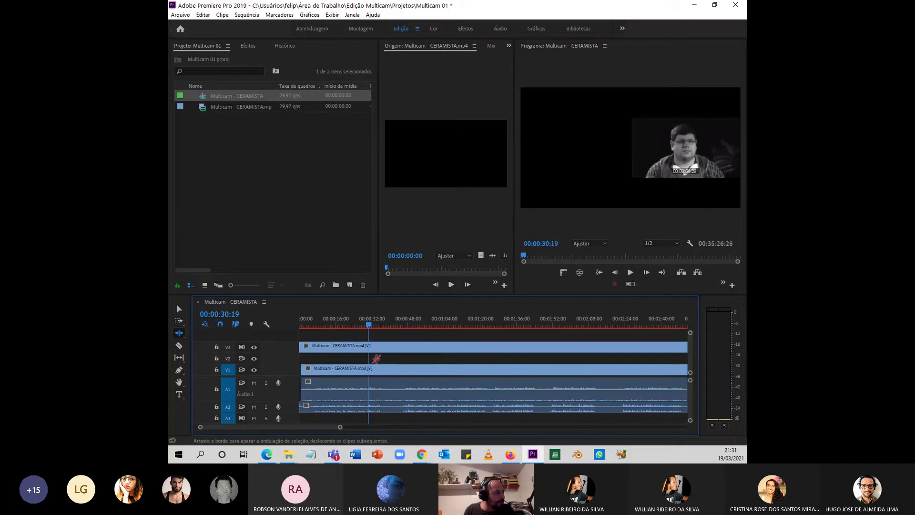
key("ctrl+z")
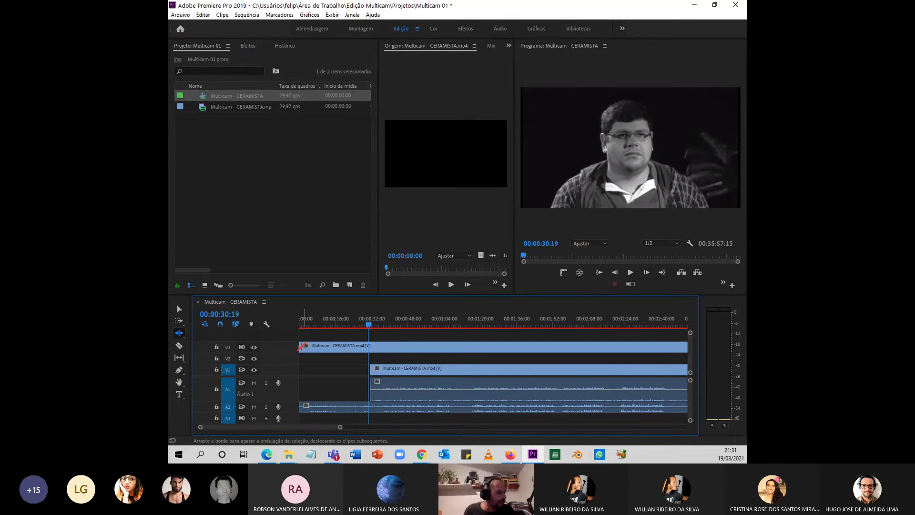
left_click_drag(301, 347, 370, 347)
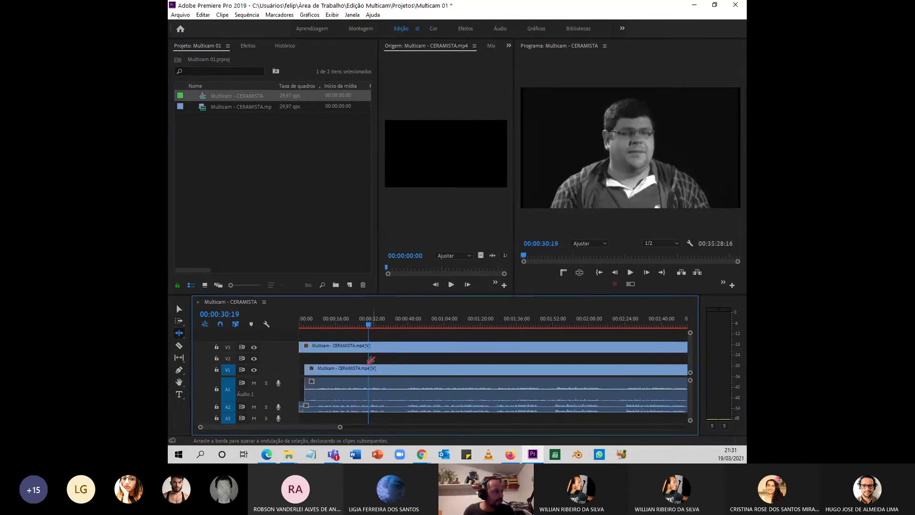
key("minus")
key("minus")
key("minus")
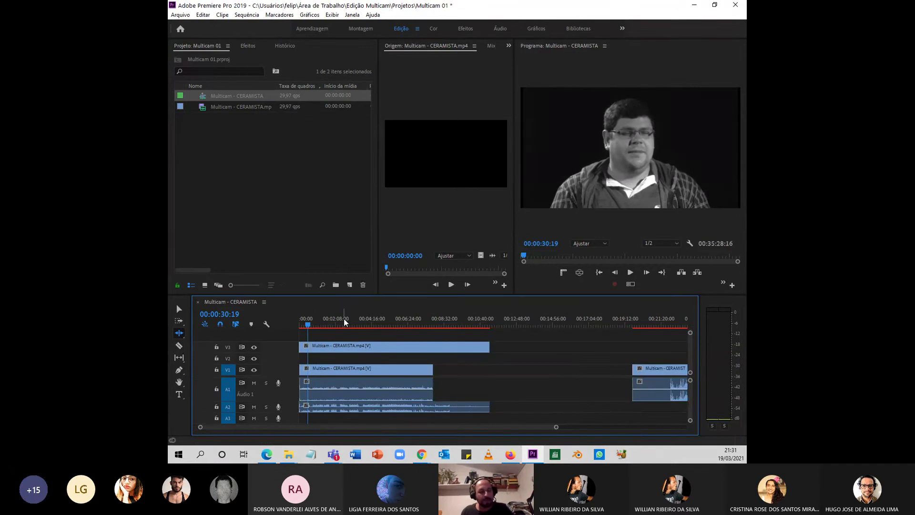
key("ctrl+z")
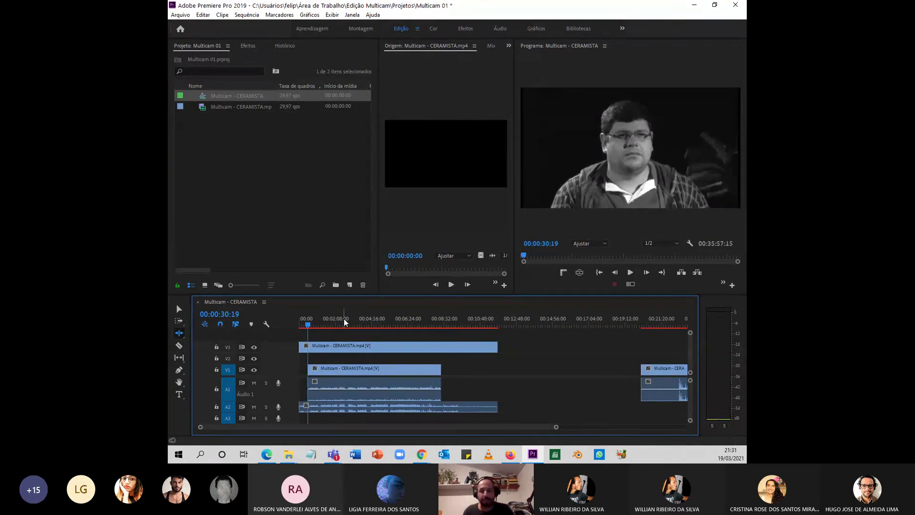
Step: Split the V3 clip with the Razor tool at 00:00:30:15 and delete the part before the cut
key("equal")
key("equal")
key("equal")
key("equal")
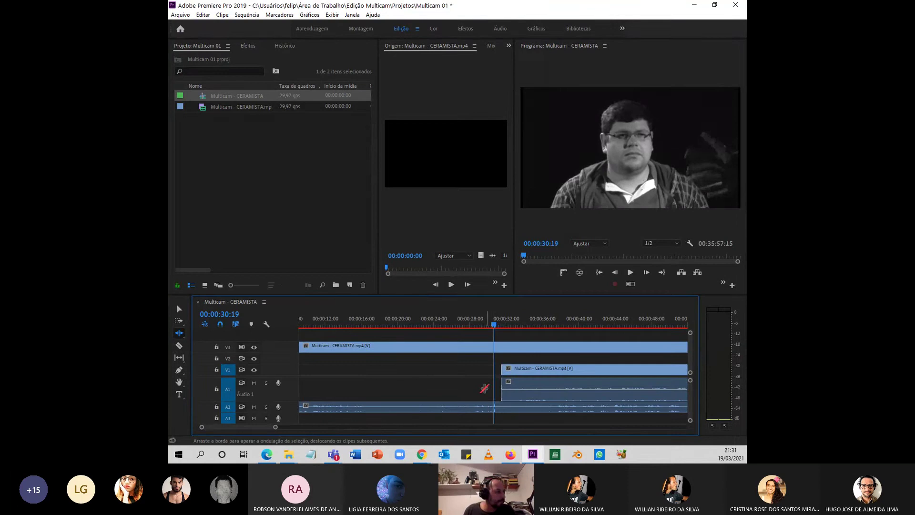
left_click(494, 327)
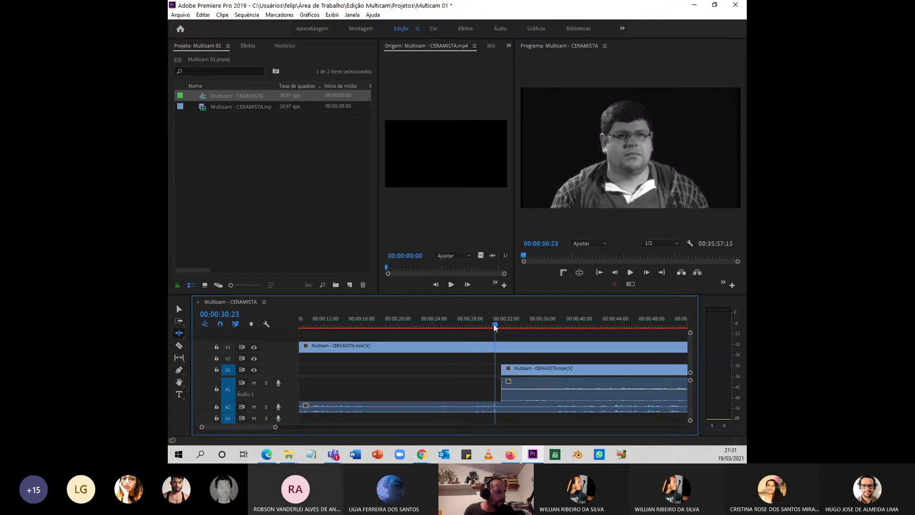
left_click_drag(495, 327, 492, 327)
left_click(179, 345)
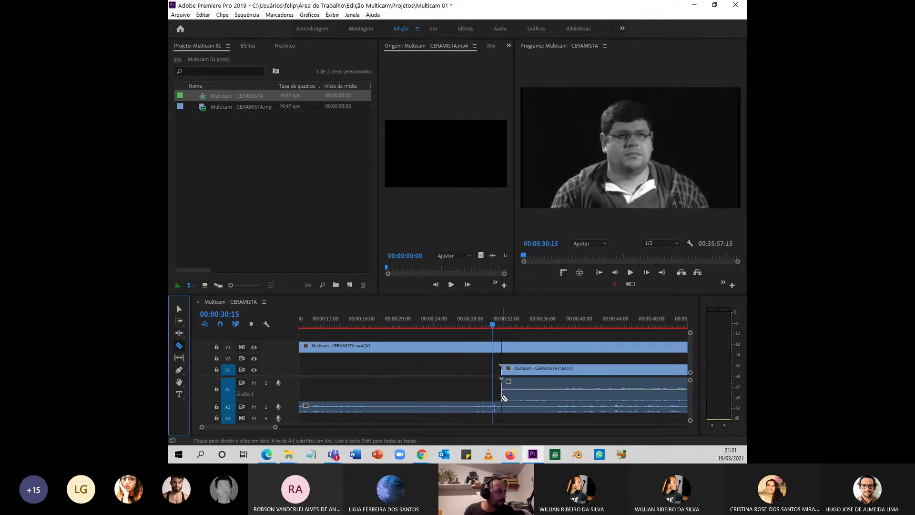
left_click(493, 406)
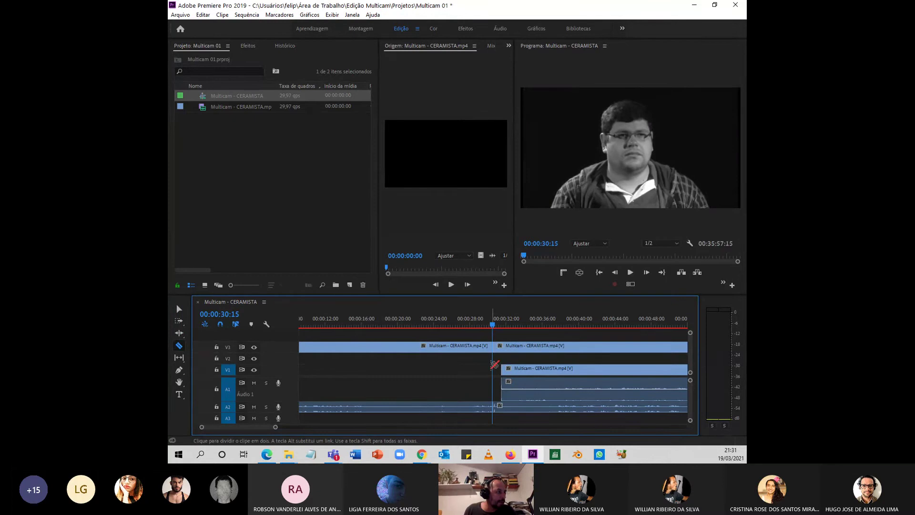
key("v")
left_click(445, 347)
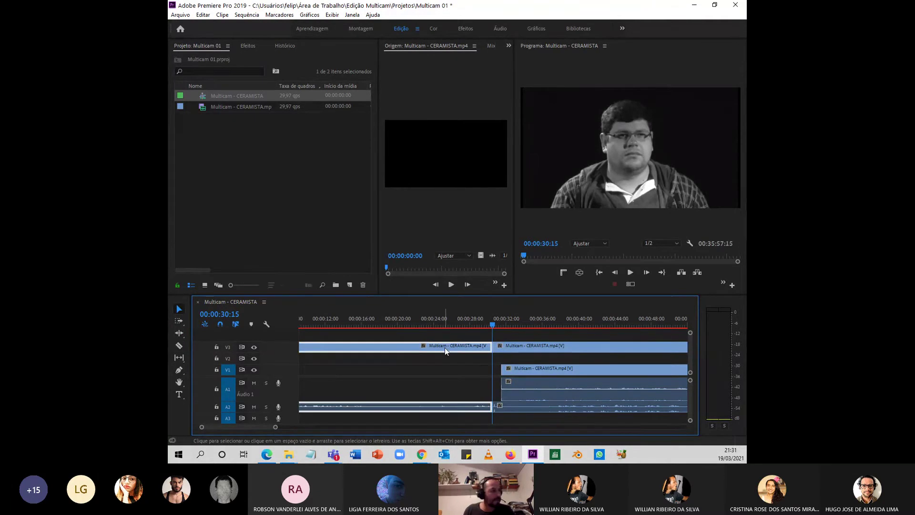
key("Delete")
Step: Align the start of the V1 clip with the start of the V3 clip and play the beginning briefly
left_click(510, 368)
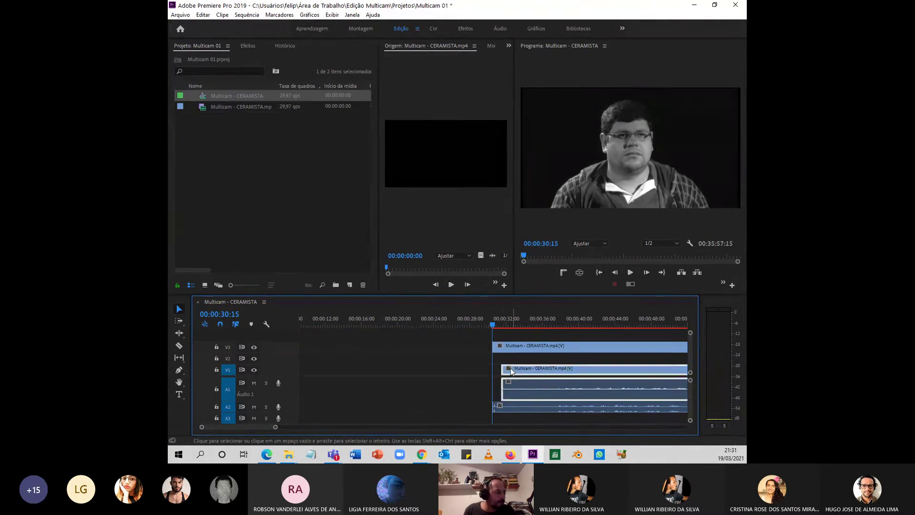
left_click_drag(510, 368, 501, 368)
key("space")
key("space")
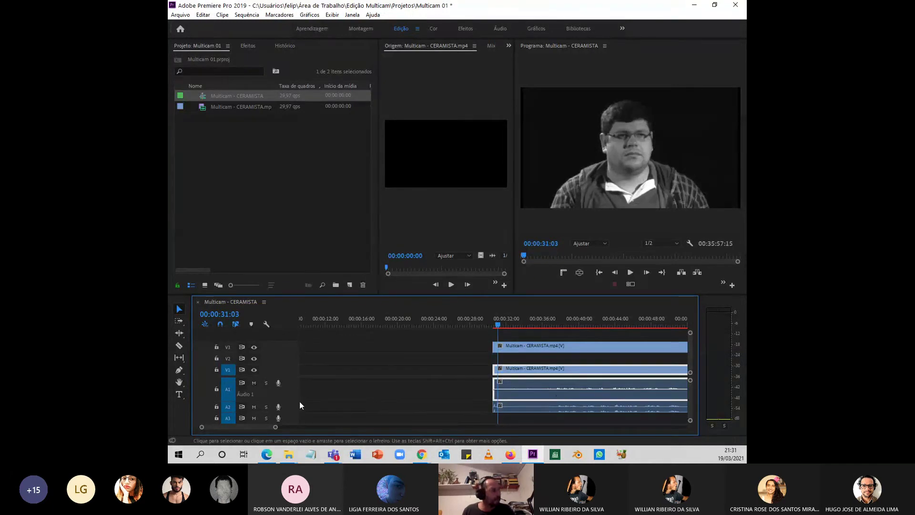
Step: Unlink and delete the V1 clip's audio, and move the V3 clip's audio from A2 up to A1
left_click(470, 398)
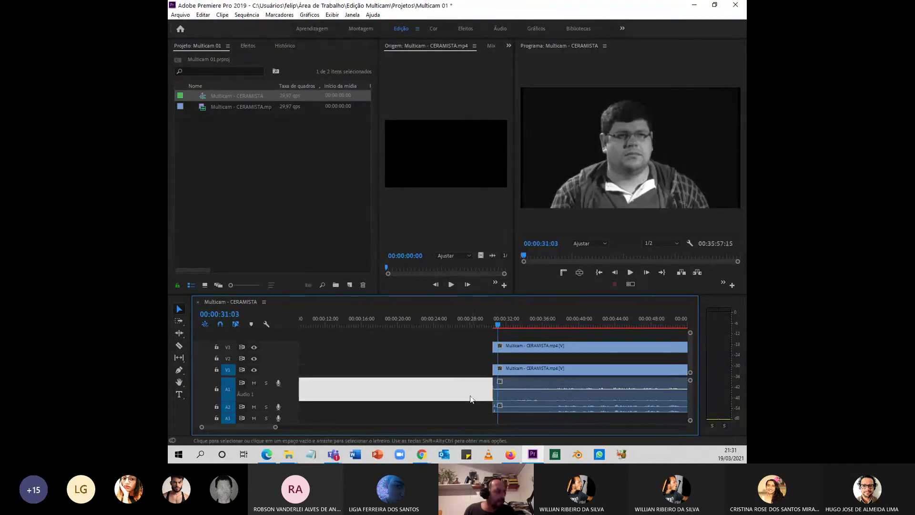
left_click(501, 388)
right_click(513, 388)
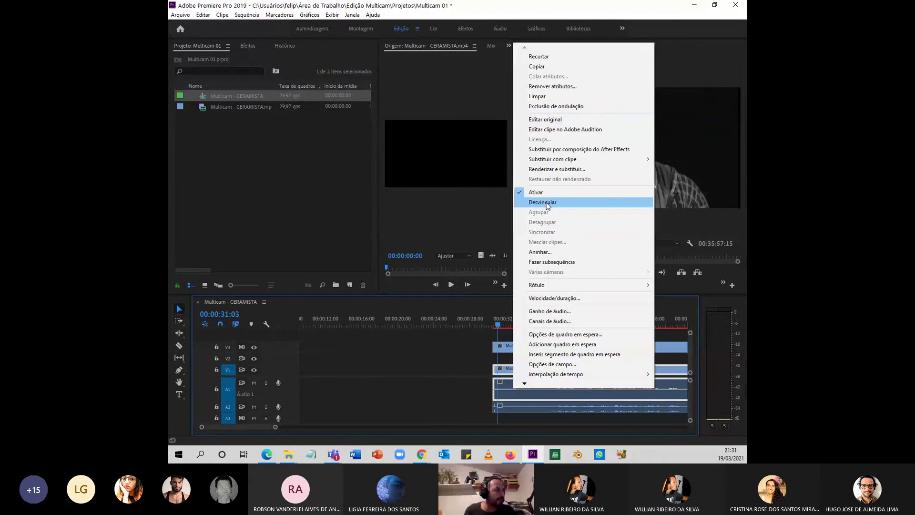
left_click(545, 202)
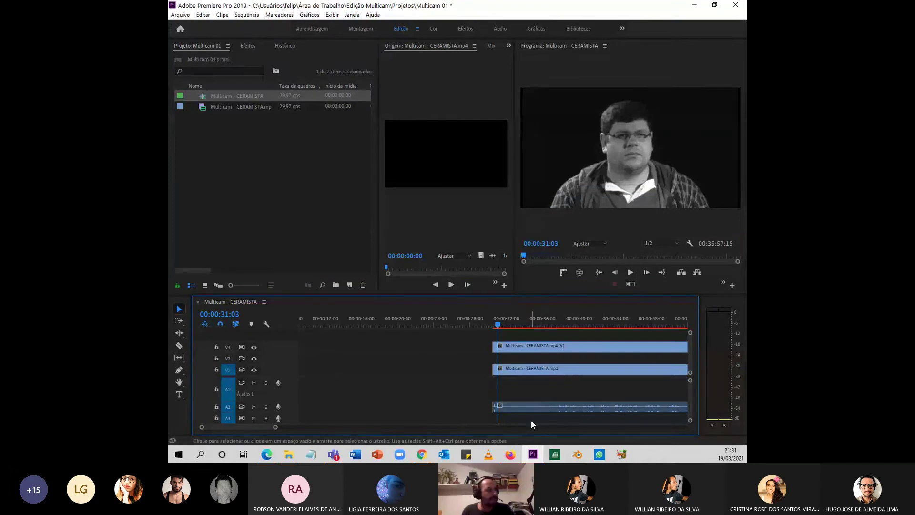
left_click(531, 408)
key("Delete")
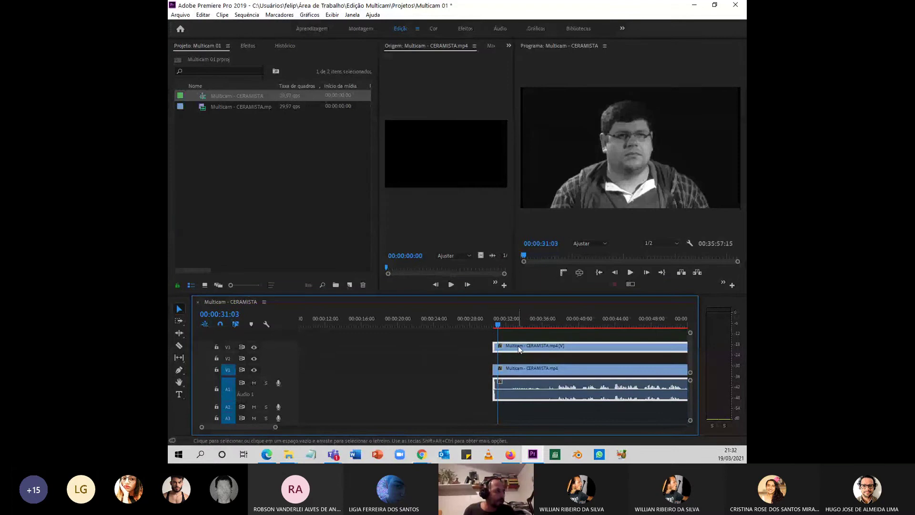
Step: Play the V3 footage from 00:00:35:08 and around 00:01:41 to check it against the A1 audio
left_click(535, 324)
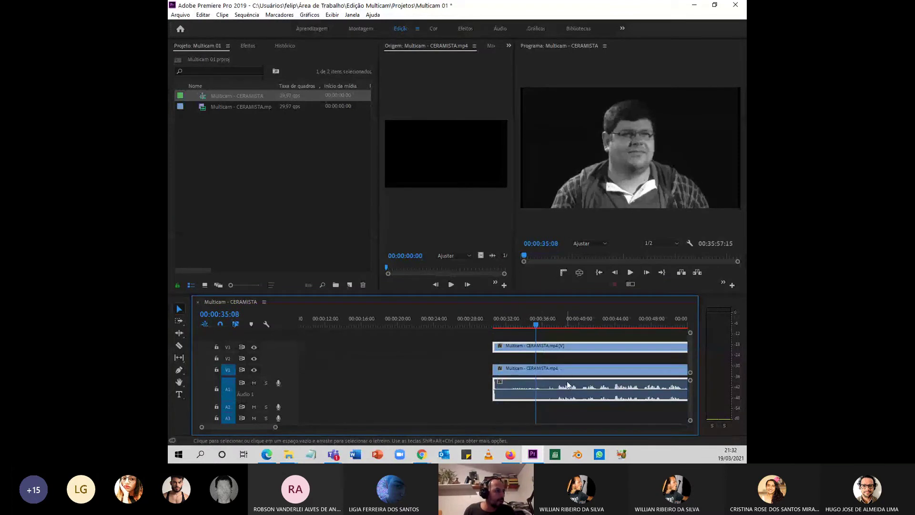
key("space")
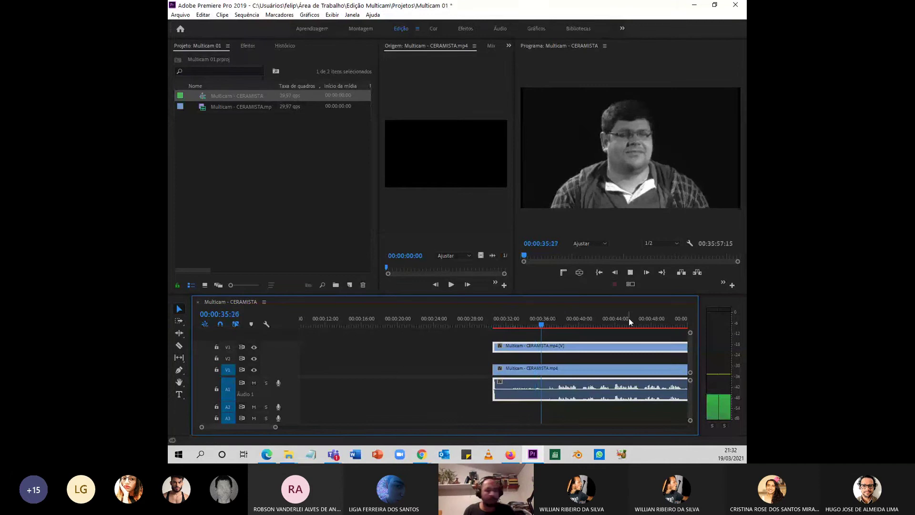
key("minus")
left_click(525, 324)
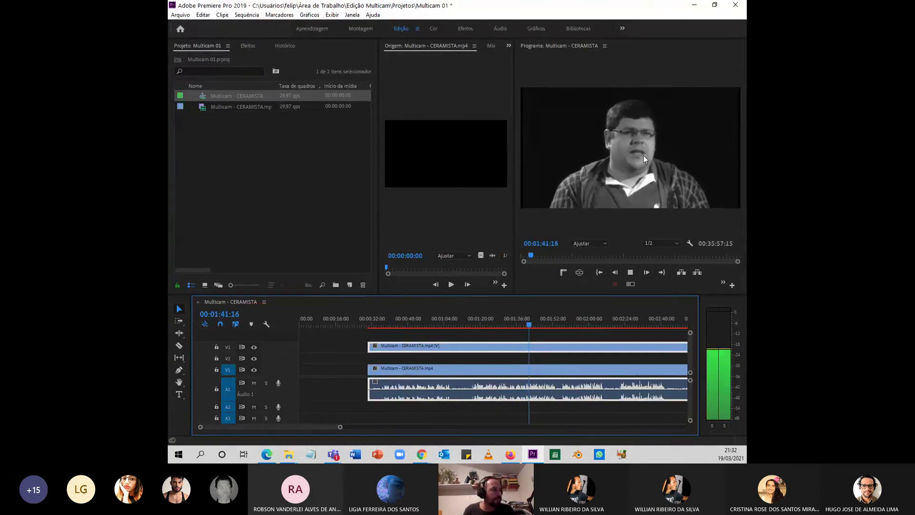
key("space")
Step: Turn off the output of track V3 and play the V1 footage against the A1 audio
left_click(254, 347)
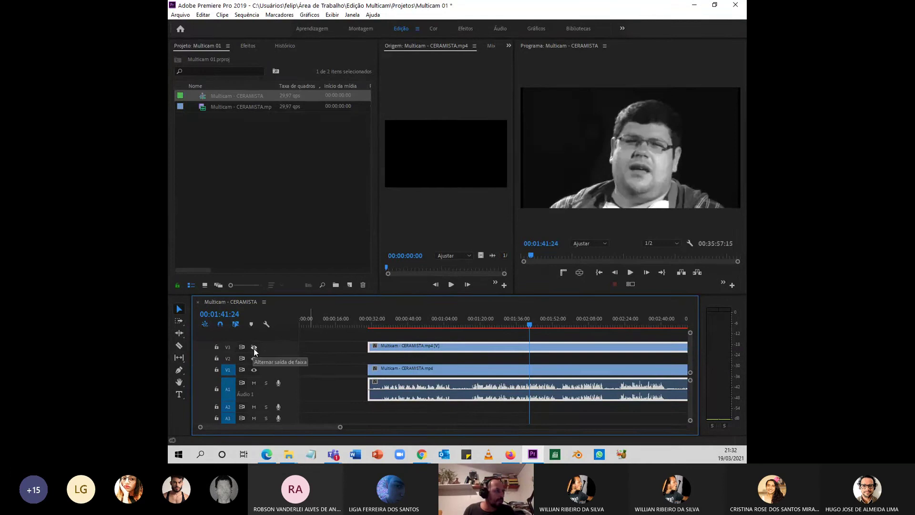
key("space")
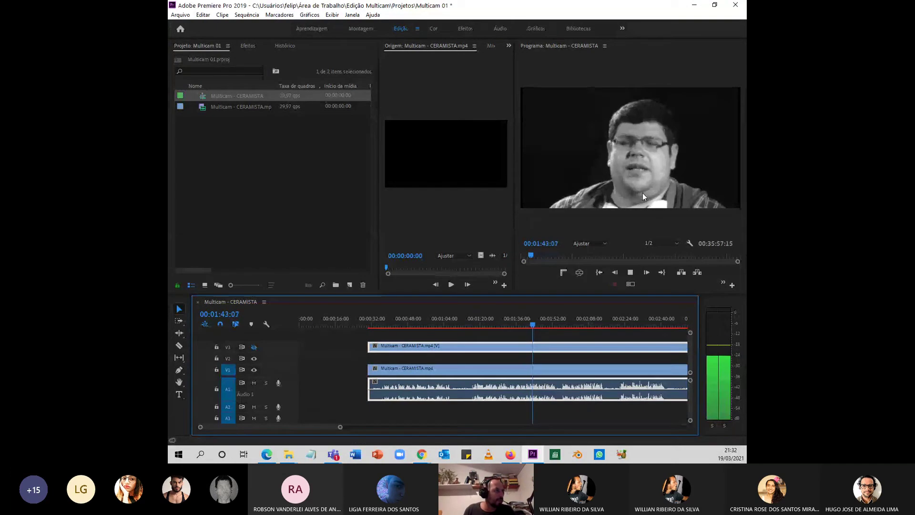
key("space")
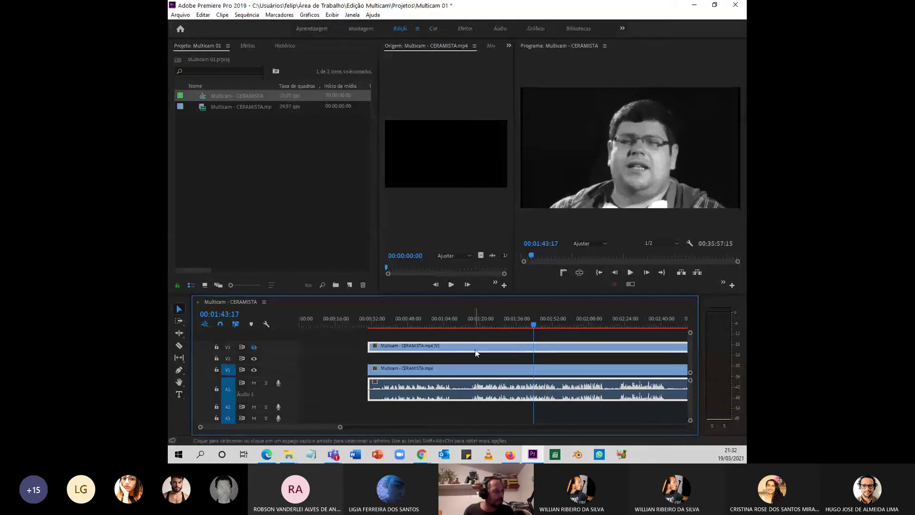
Step: Move the V3 clip down to V2, and bring the remaining camera clip closer to the stack with its video on V4
left_click_drag(476, 353, 481, 364)
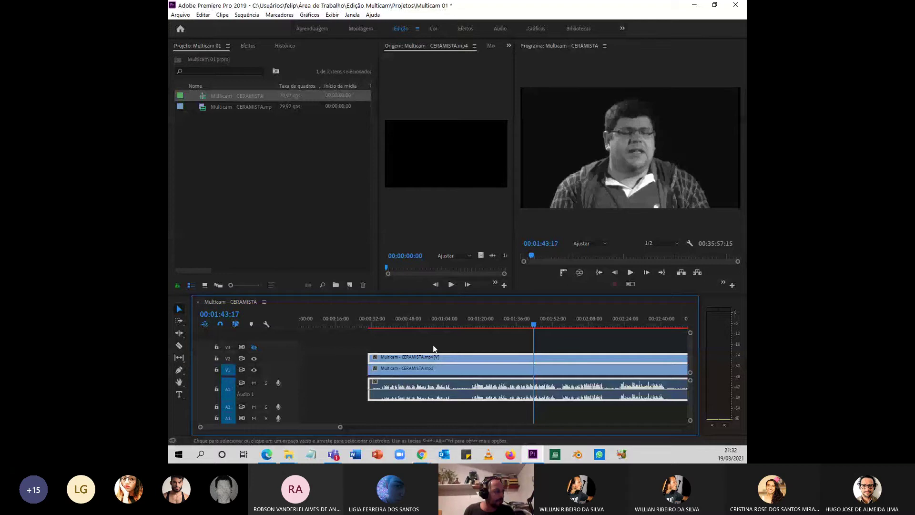
key("minus")
key("minus")
key("minus")
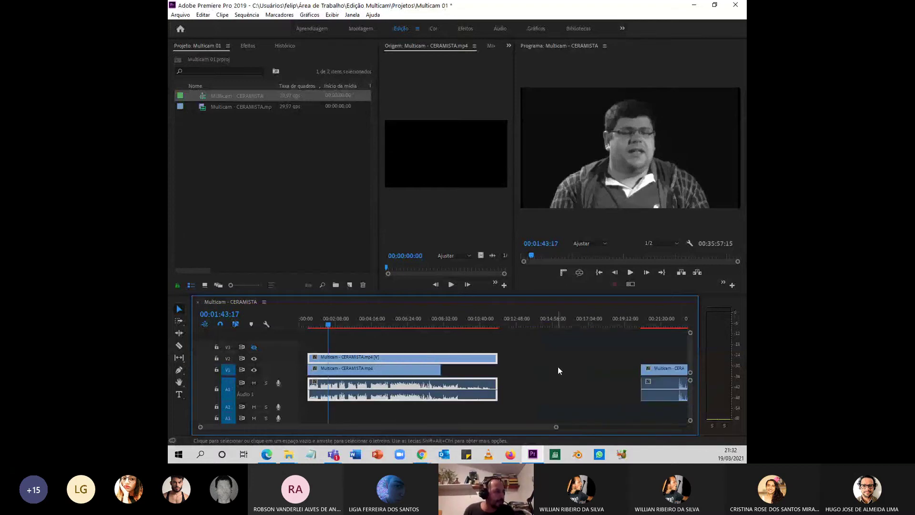
left_click_drag(675, 384, 567, 386)
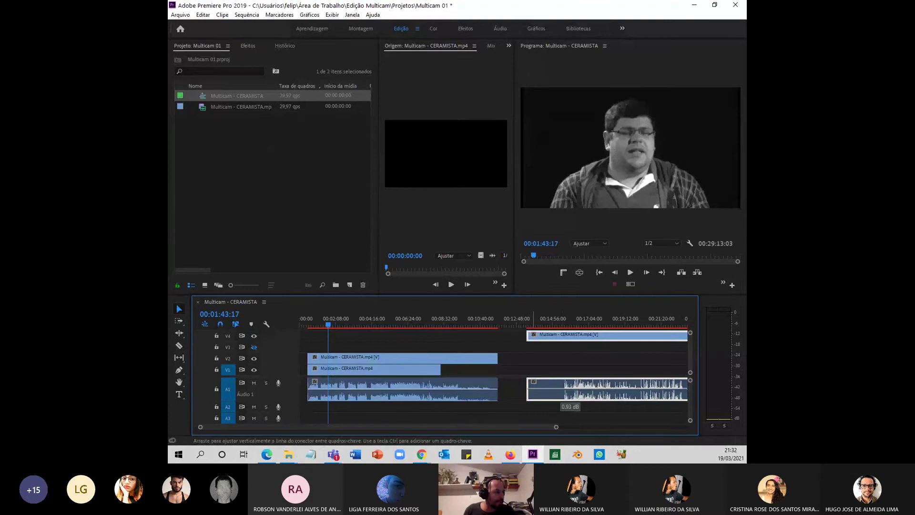
Step: Unlink the third camera clip's video from its audio and delete that audio from A1
right_click(576, 383)
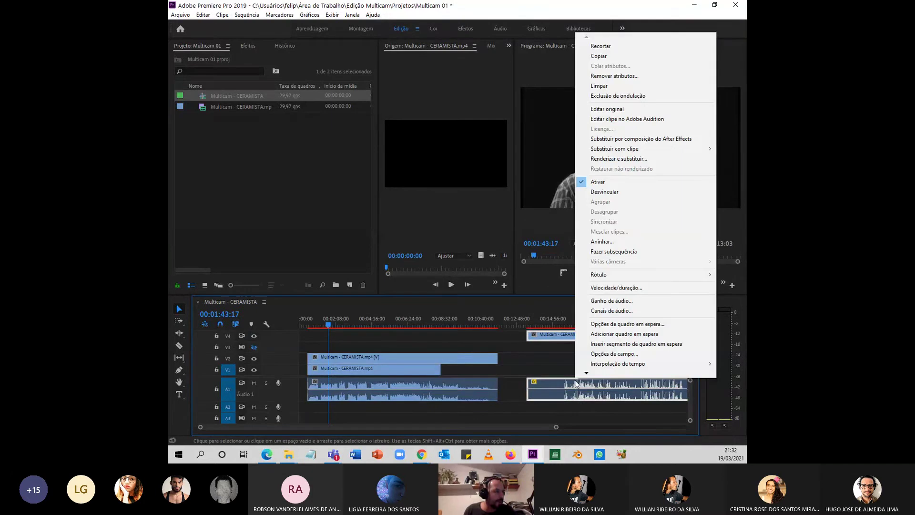
left_click(634, 192)
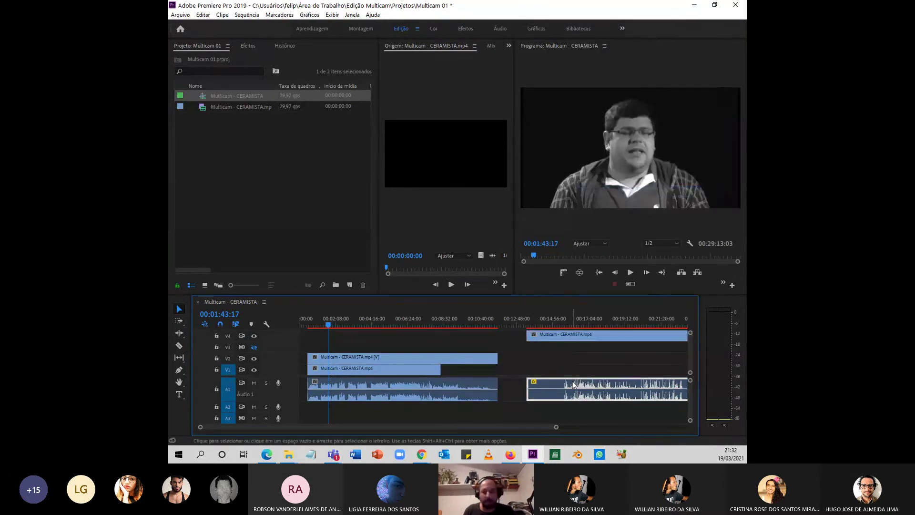
key("Delete")
Step: Place the third camera clip on V3, aligned with the start of the V1 and V2 clips, and play the beginning briefly
left_click_drag(532, 338, 299, 325)
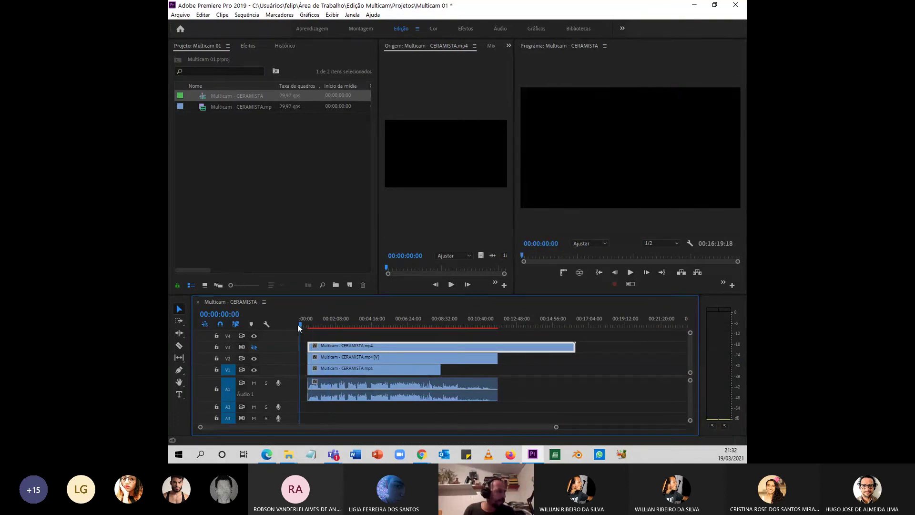
left_click(307, 324)
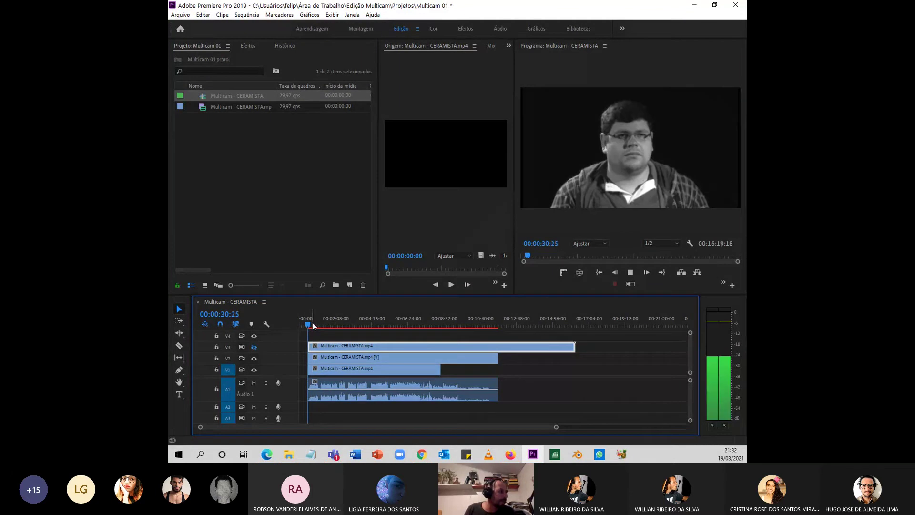
key("space")
Step: Nest the three stacked video clips and the A1 audio into a sequence named Sequência aninhada 01
left_click_drag(620, 337, 425, 372)
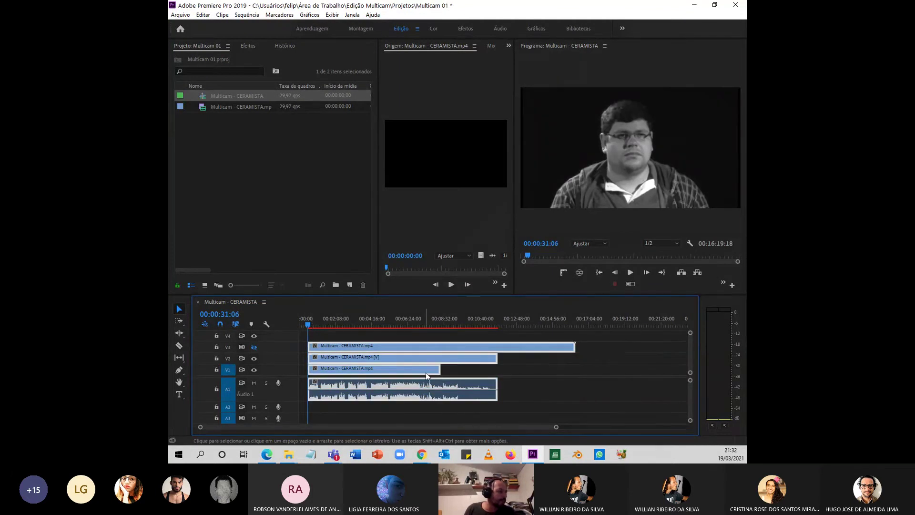
left_click(223, 15)
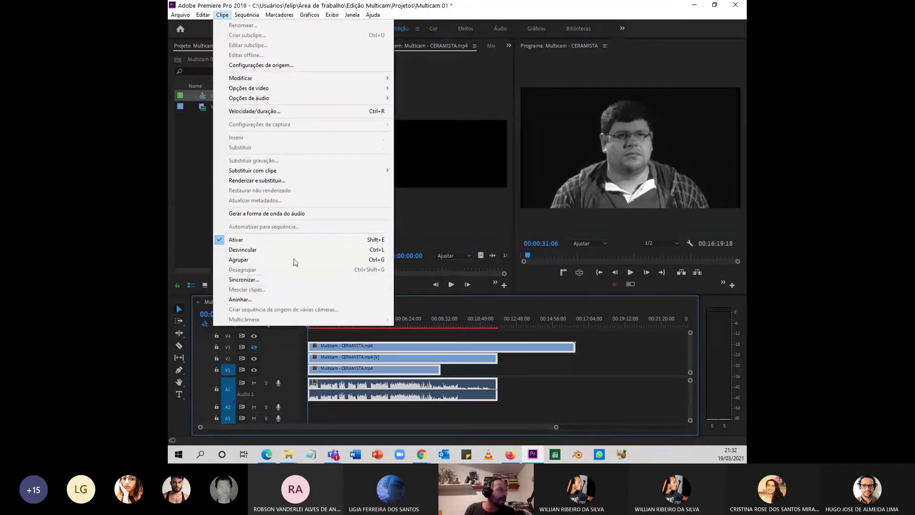
left_click(610, 336)
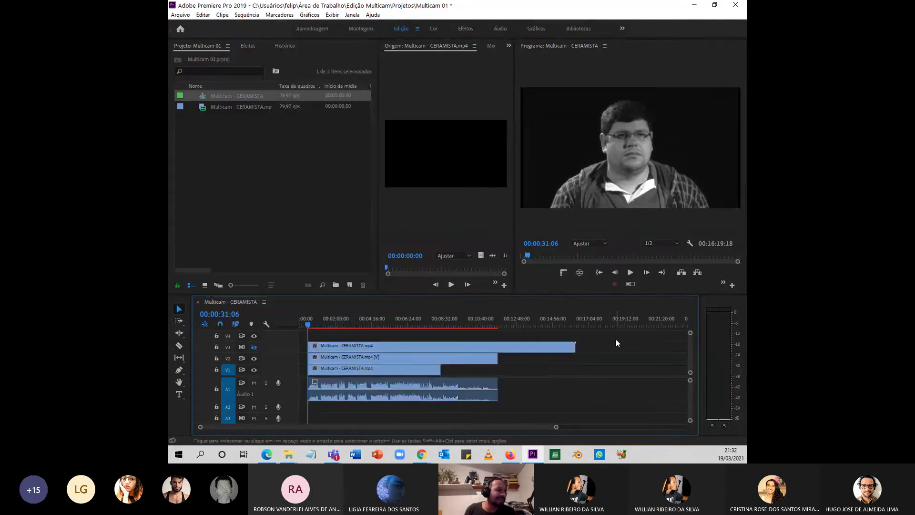
left_click_drag(616, 340, 423, 374)
left_click(223, 15)
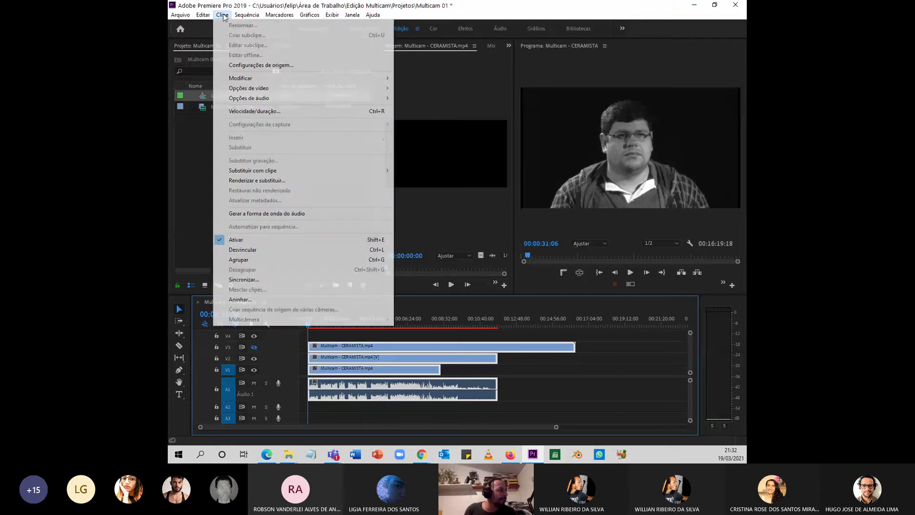
left_click(282, 301)
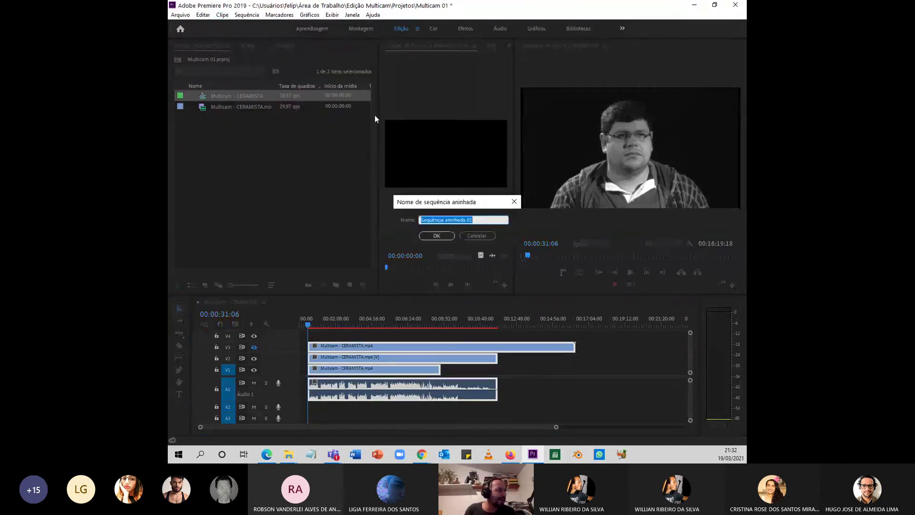
left_click(436, 236)
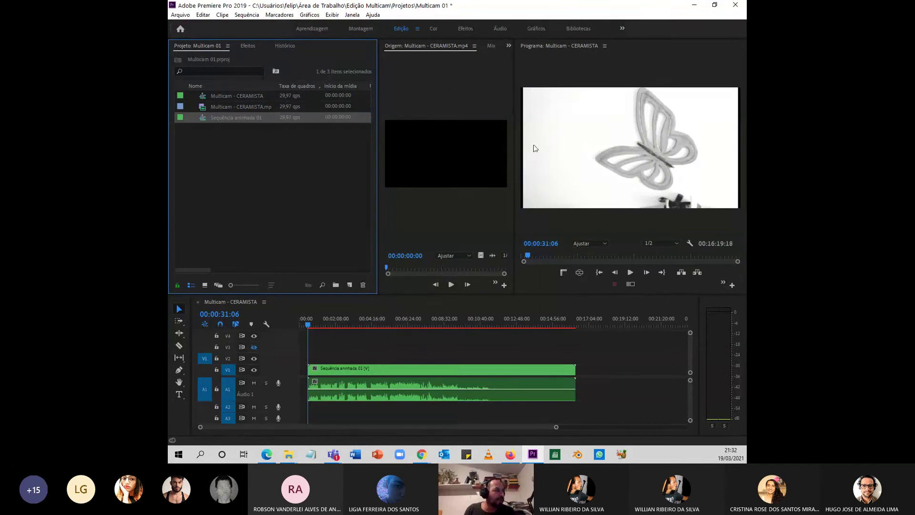
Step: Enable multi-camera for the nested sequence clip on V1
left_click(541, 370)
left_click(222, 14)
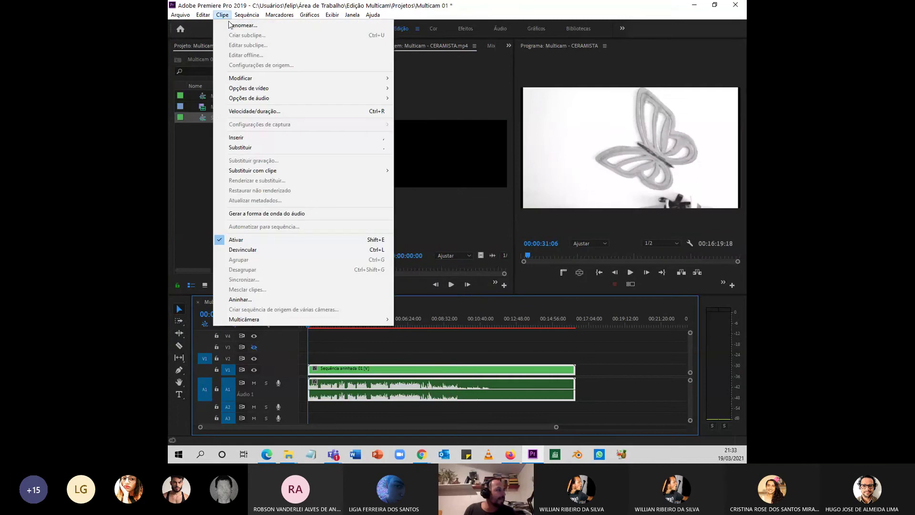
mouse_move(330, 317)
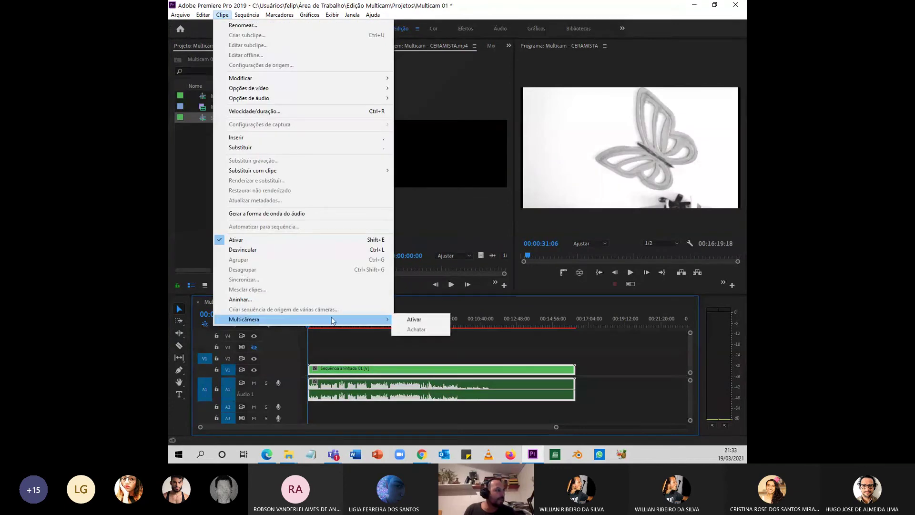
left_click(399, 319)
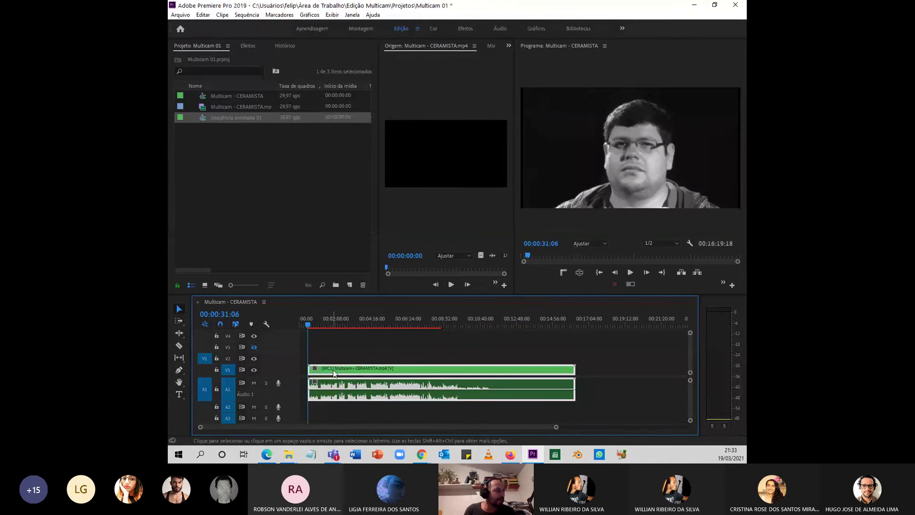
Step: Show the multi-camera view and record live cuts between cameras 1, 2 and 3 from 00:00:31:06 to 00:00:52:16, ending on camera 2
left_click(629, 284)
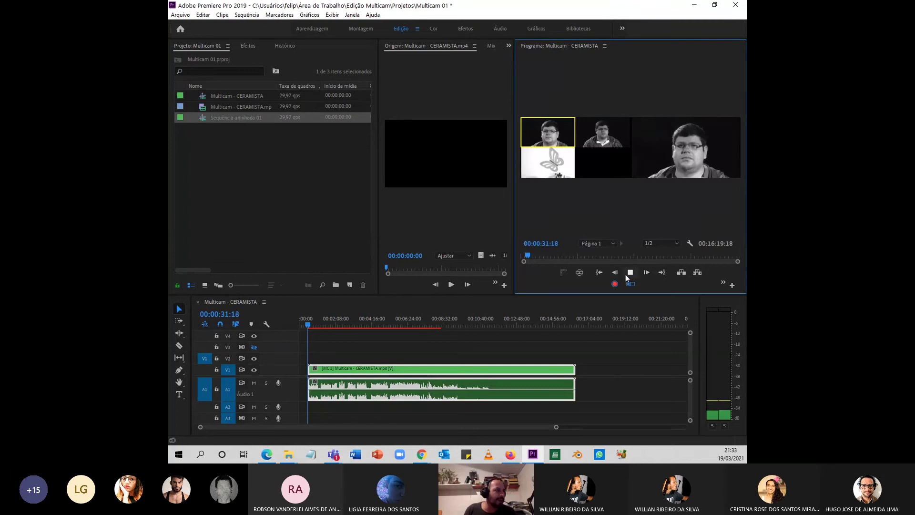
left_click(595, 140)
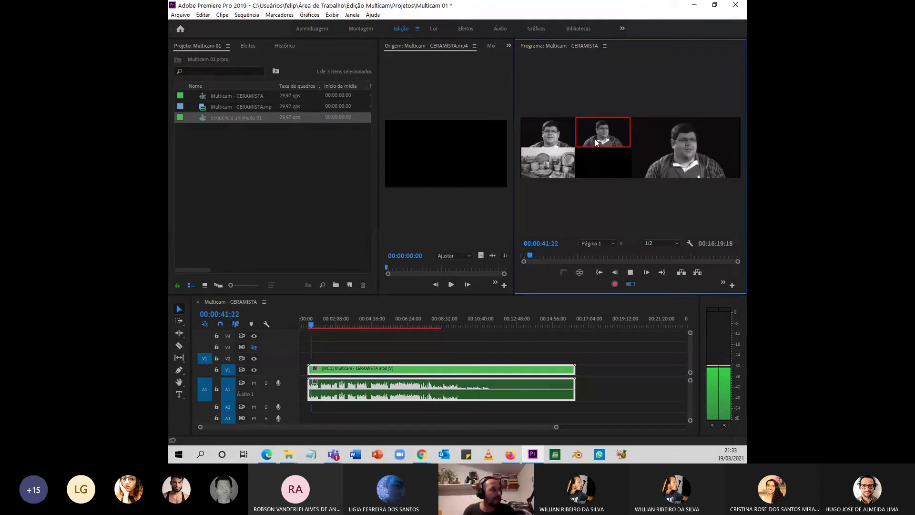
key("1")
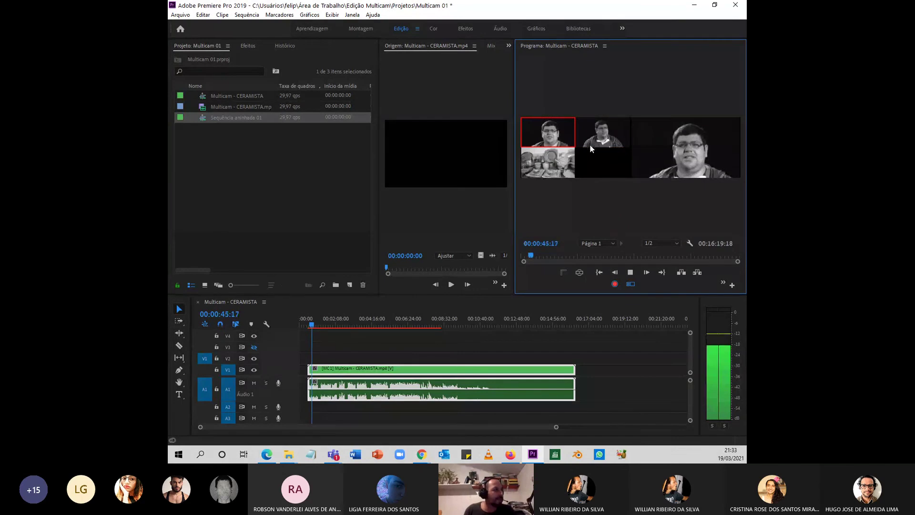
left_click(575, 162)
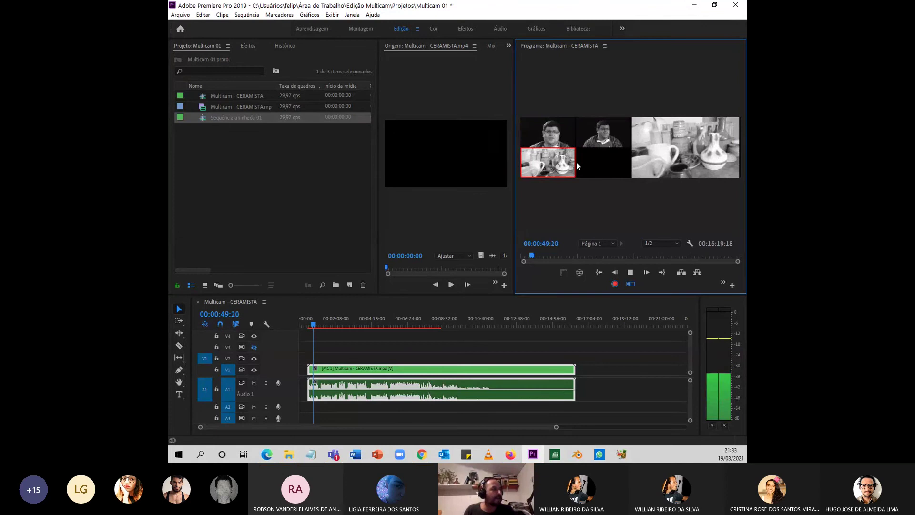
left_click(584, 144)
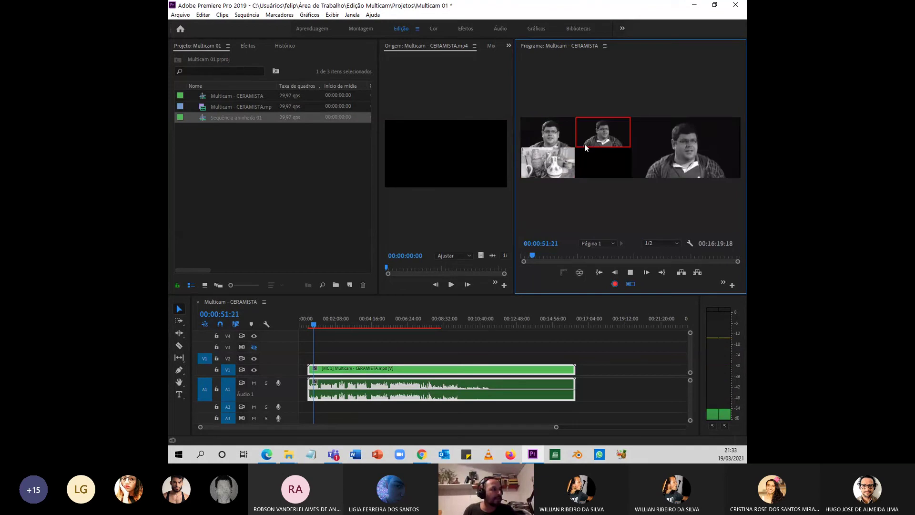
key("space")
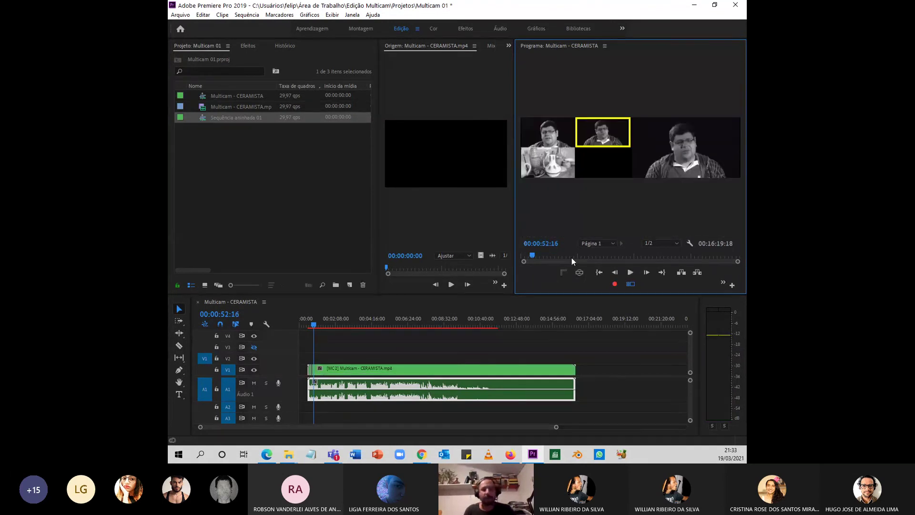
Step: Turn off the multi-camera view and play the recorded camera cuts from 00:00:34:13 to 00:00:47:17
scroll(570, 258, "up", 2)
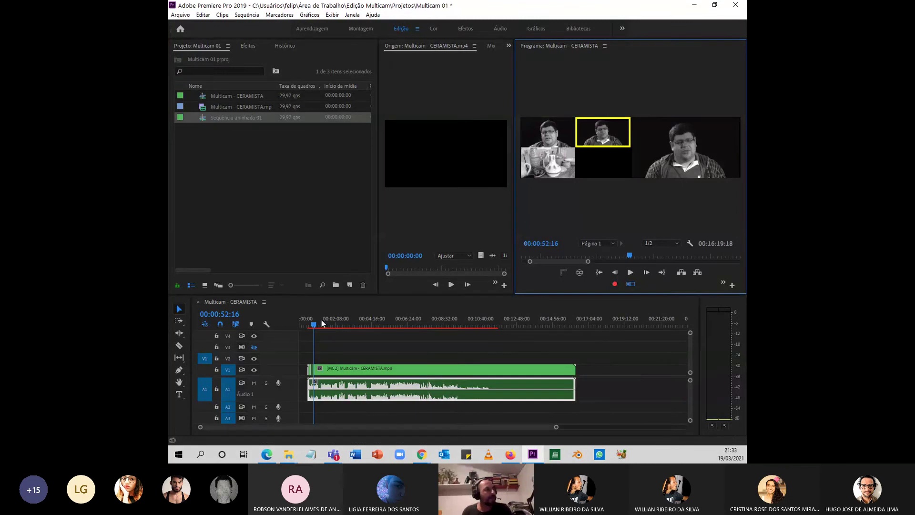
left_click(308, 324)
scroll(336, 325, "up", 4)
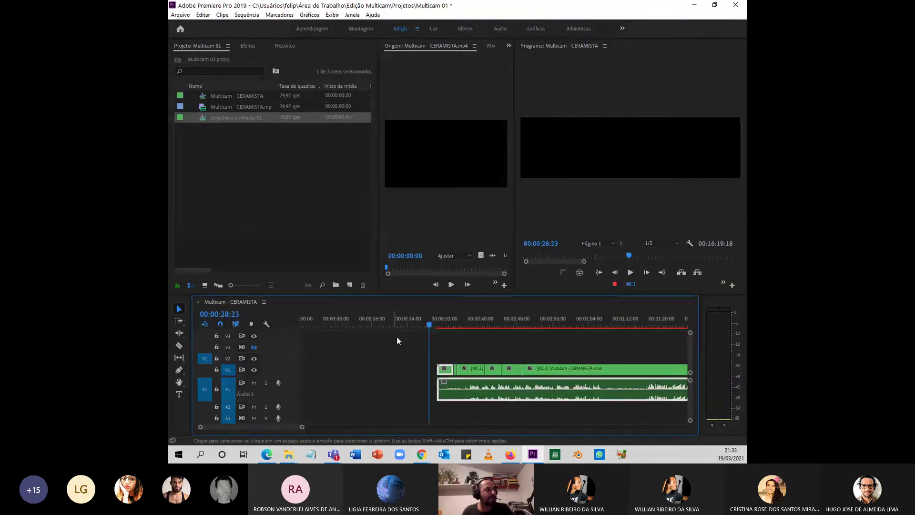
scroll(409, 336, "up", 2)
left_click_drag(524, 319, 547, 324)
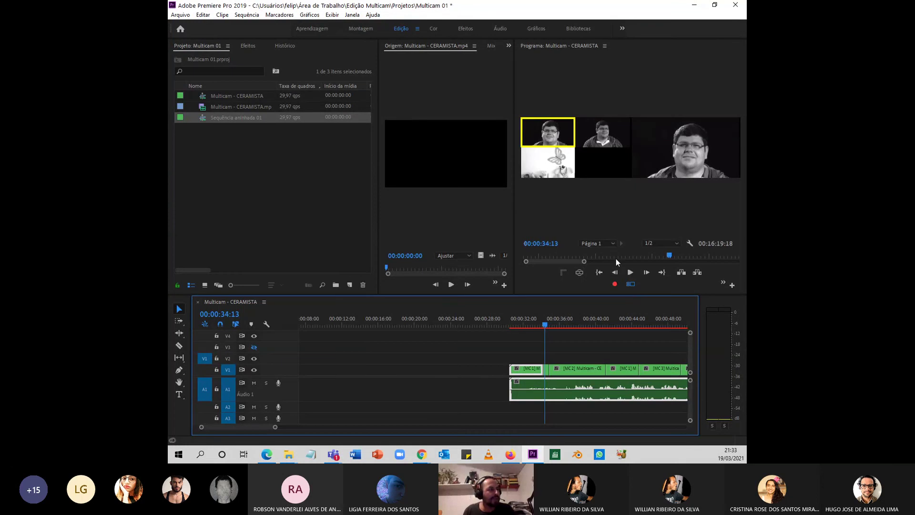
left_click(629, 285)
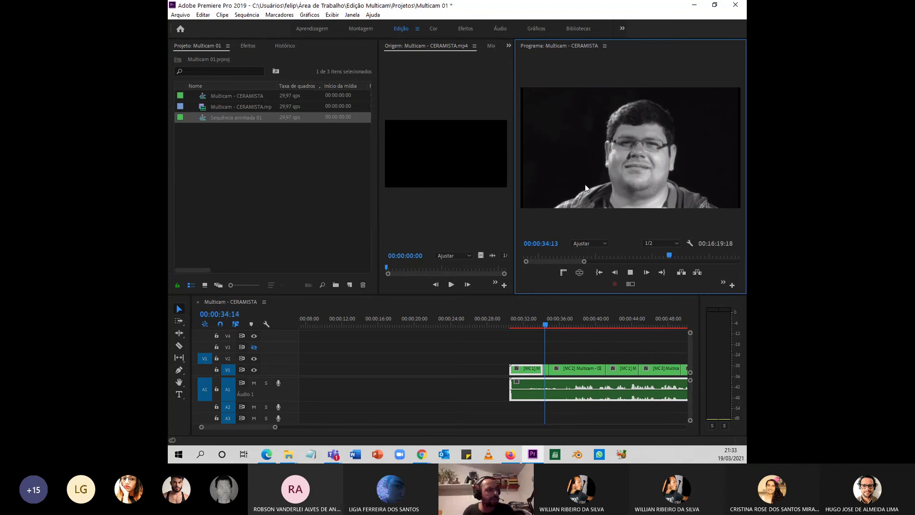
key("space")
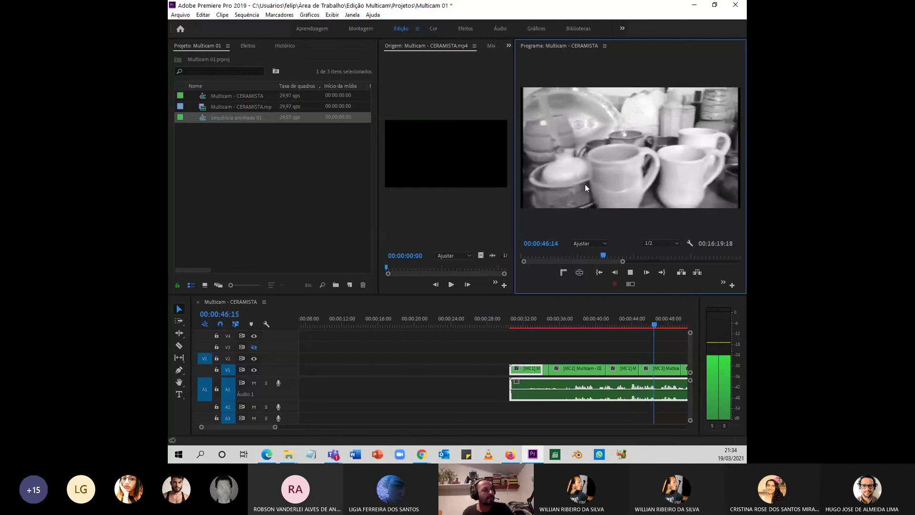
key("space")
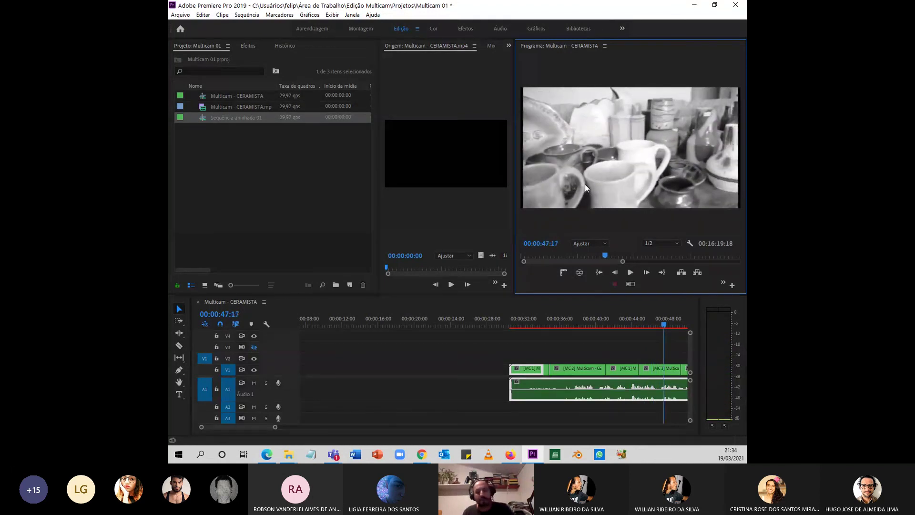
Step: Move the playhead to 00:00:23:21, ahead of the multi-camera clips, and switch to Microsoft Teams
left_click(447, 324)
key("backslash")
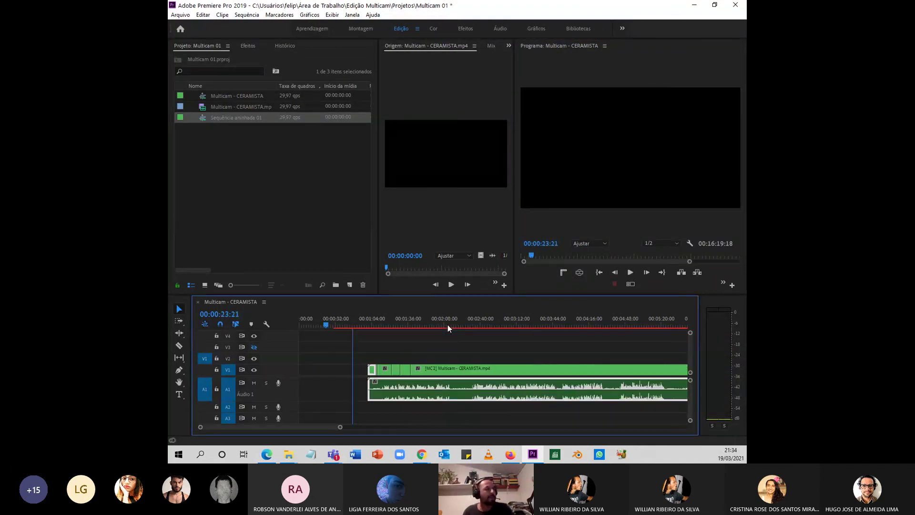
key("minus")
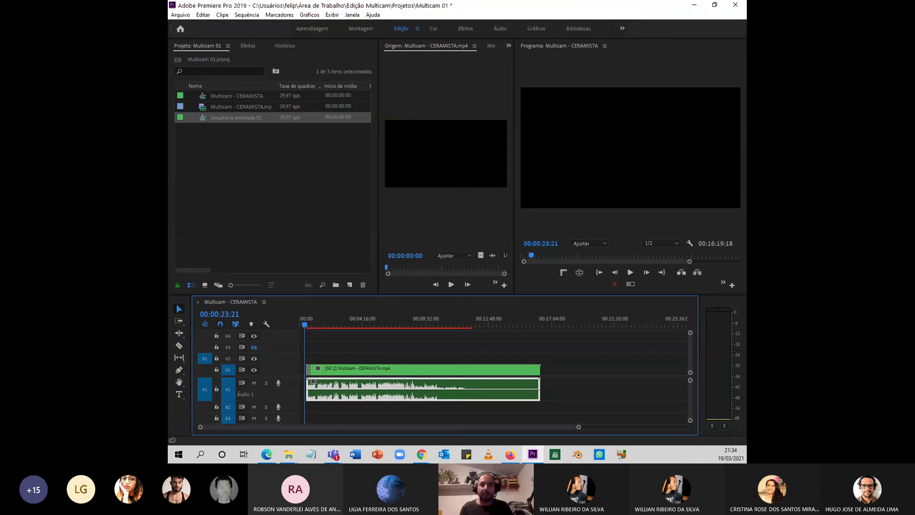
key("alt+Tab")
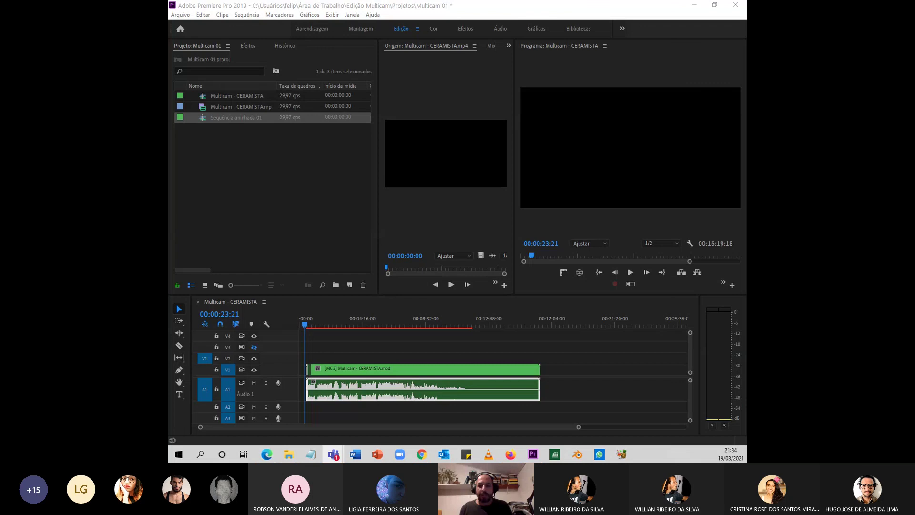